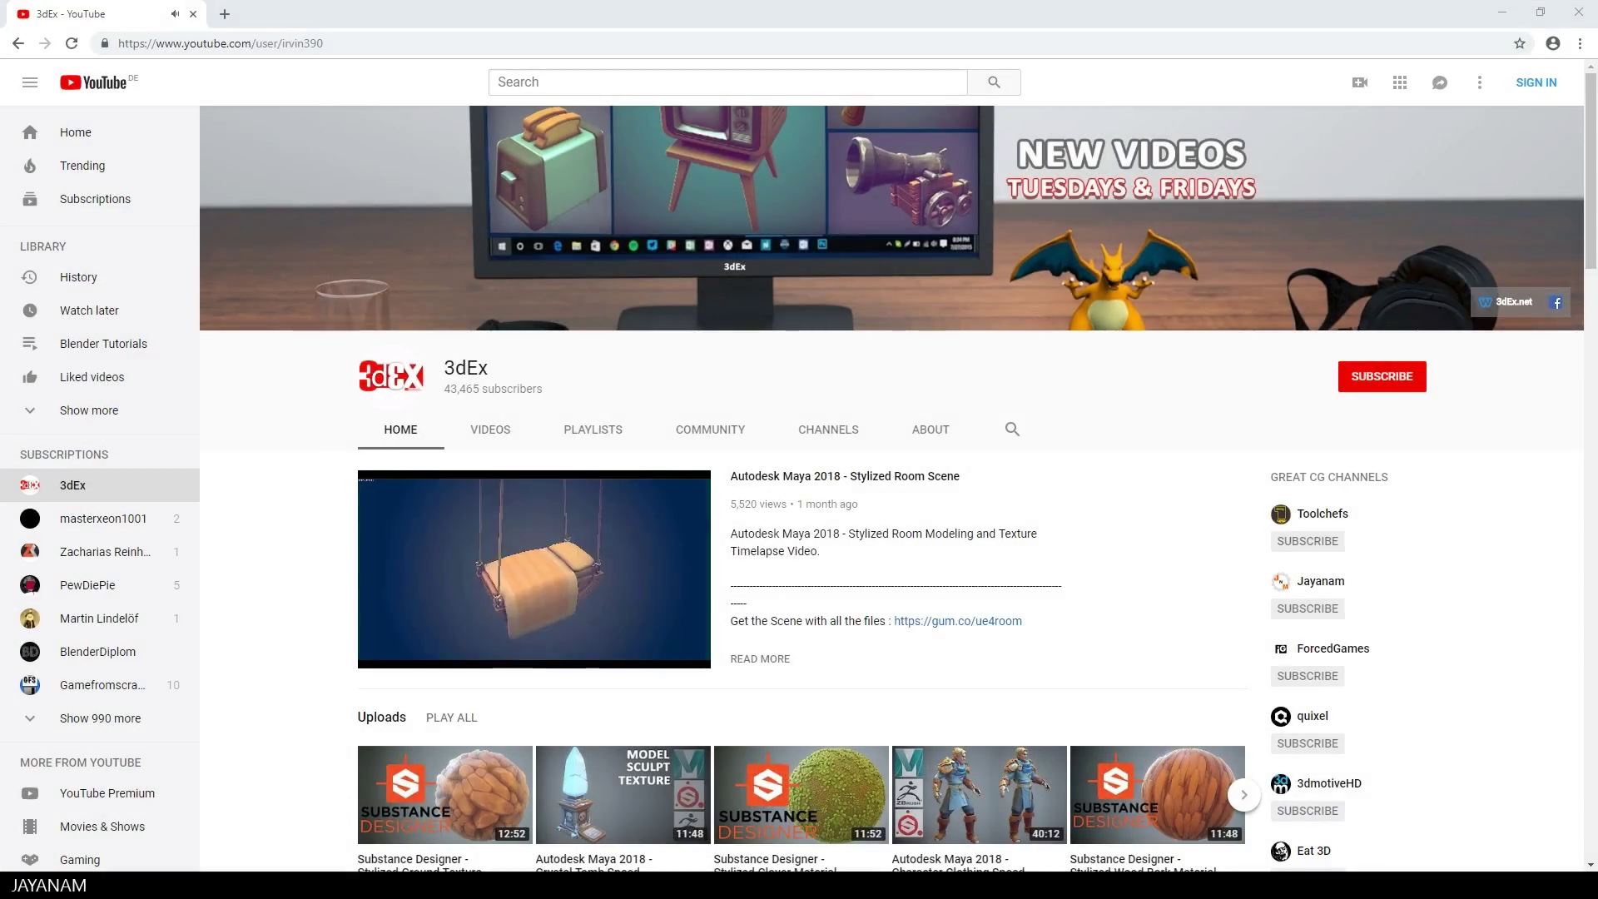
Scroll the YouTube page, then jump ahead in the full-screen Maya 2018 Crystal Tomb video.
scroll(532, 533, down, 1)
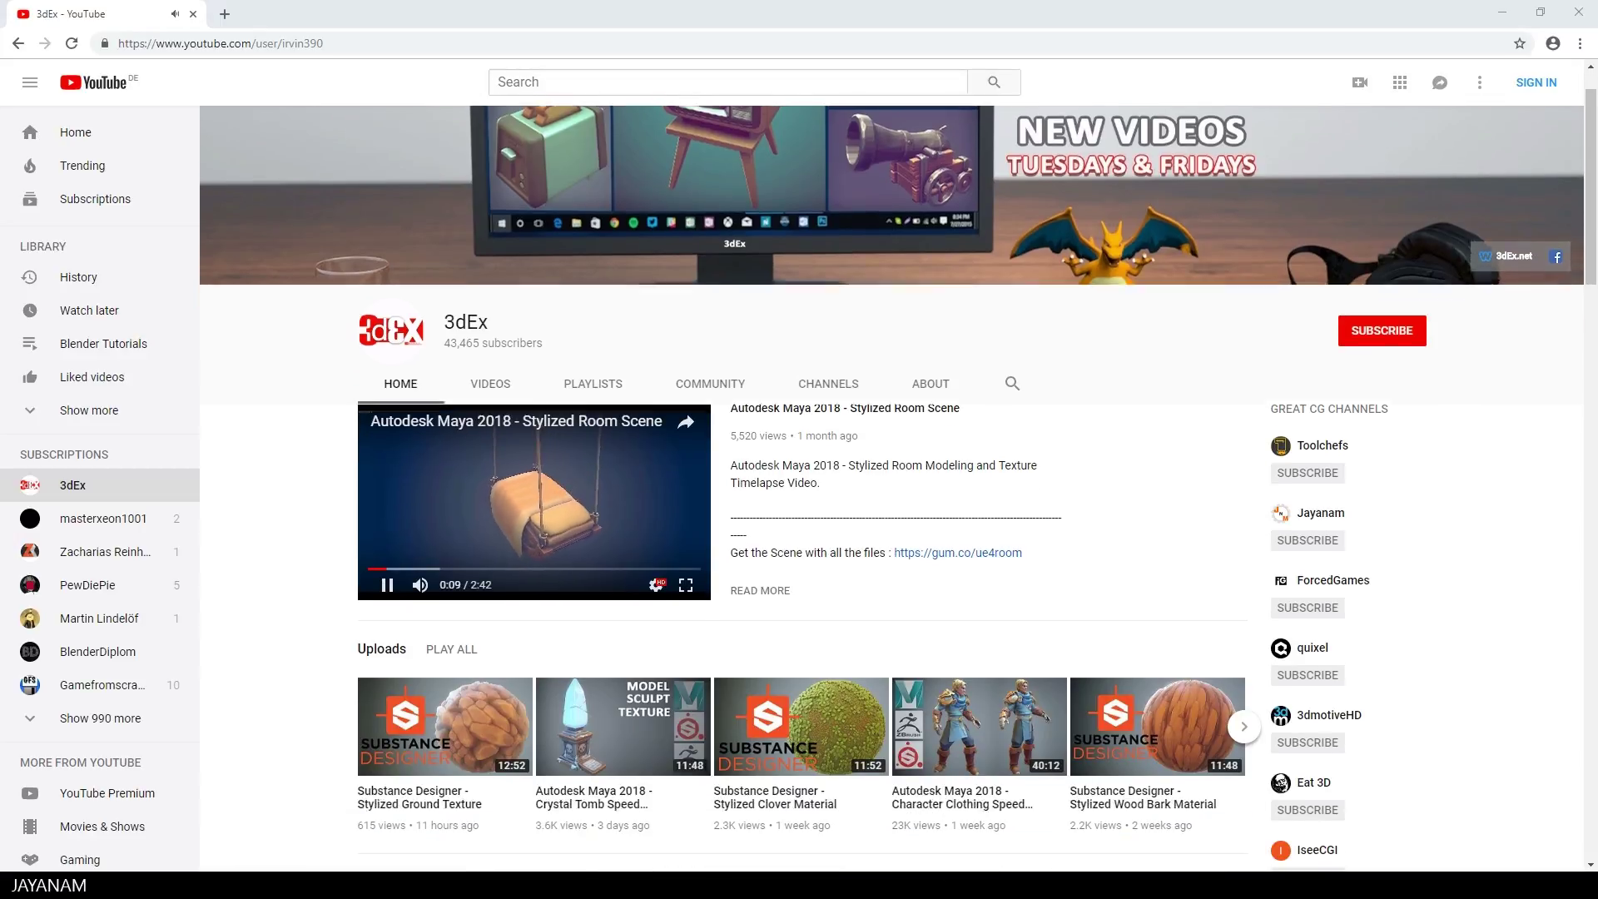
scroll(890, 483, down, 3)
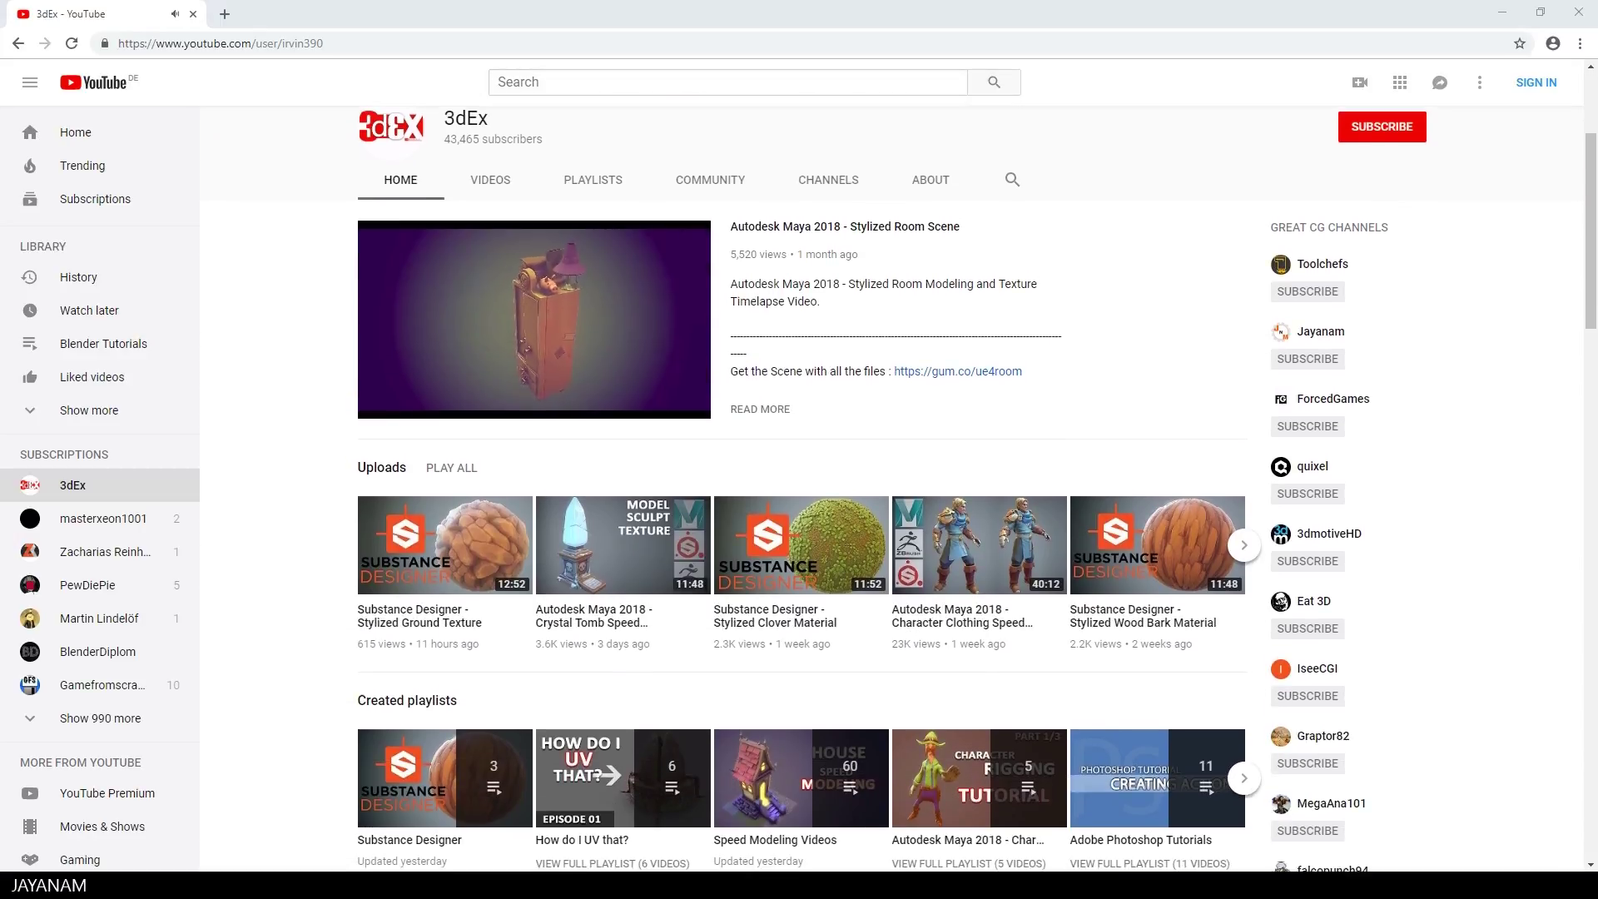
scroll(692, 624, down, 1)
scroll(692, 624, down, 1)
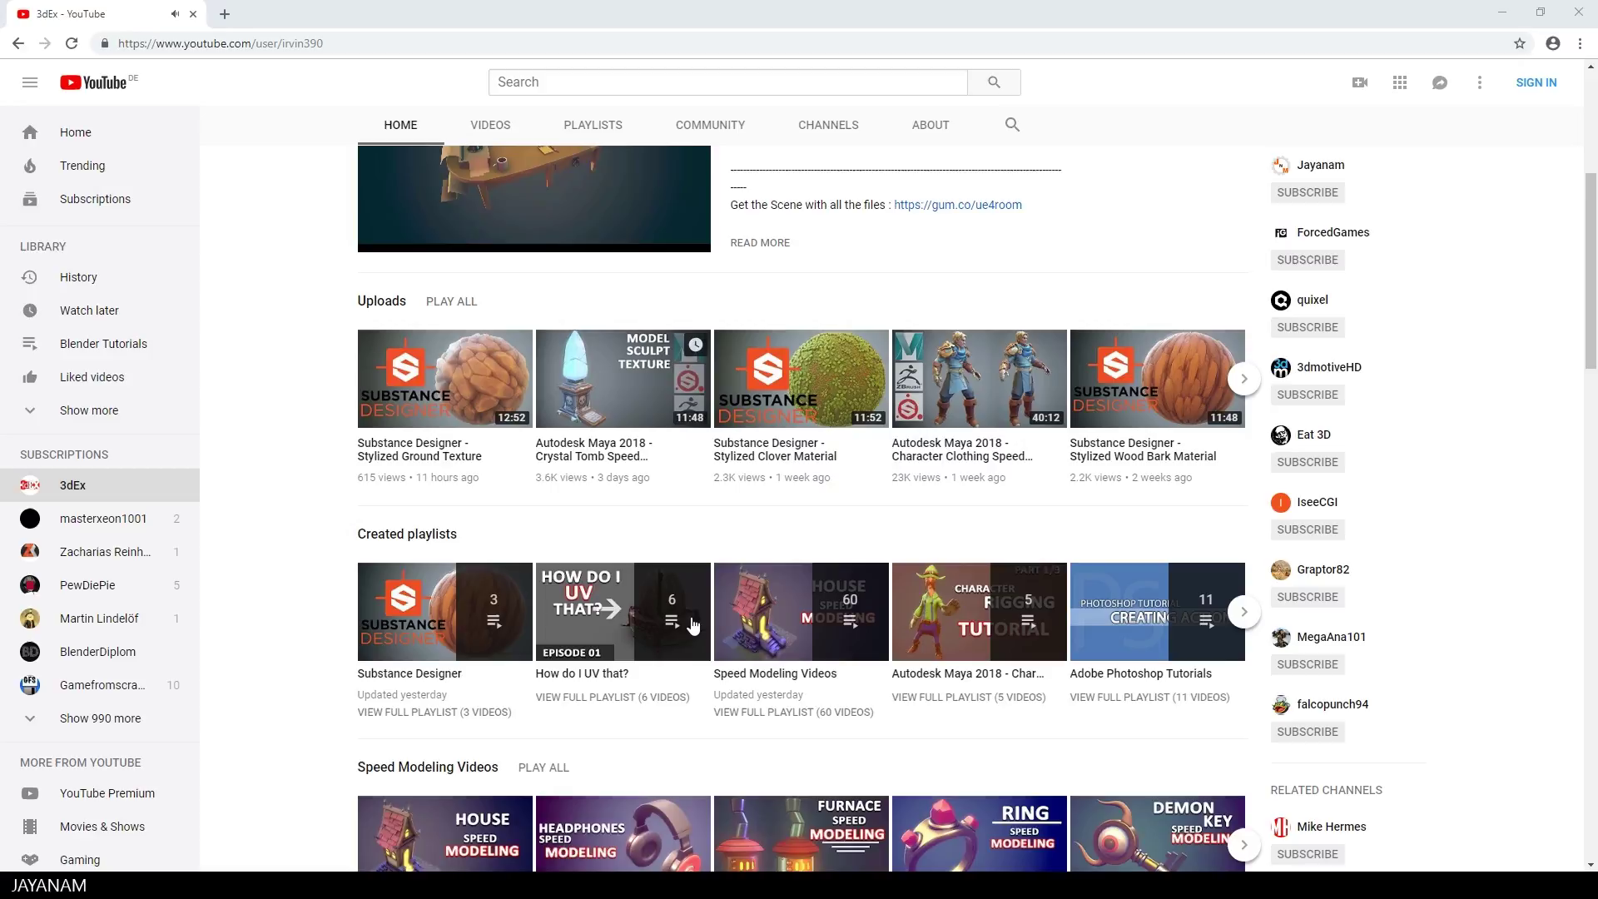
scroll(692, 624, down, 4)
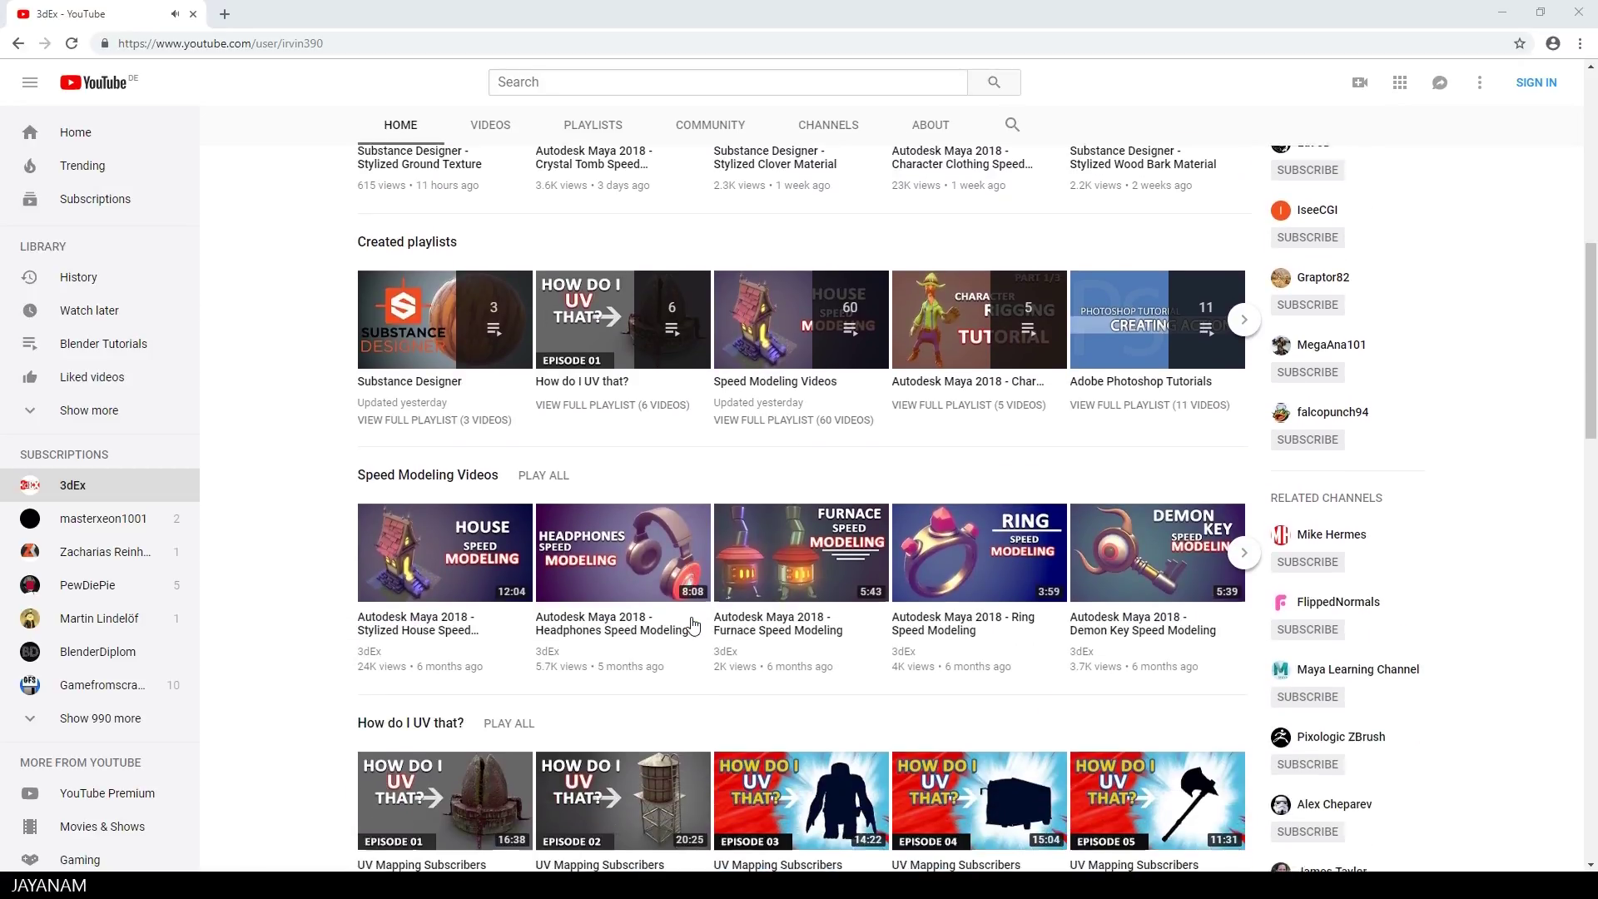
scroll(692, 624, down, 1)
scroll(691, 624, down, 1)
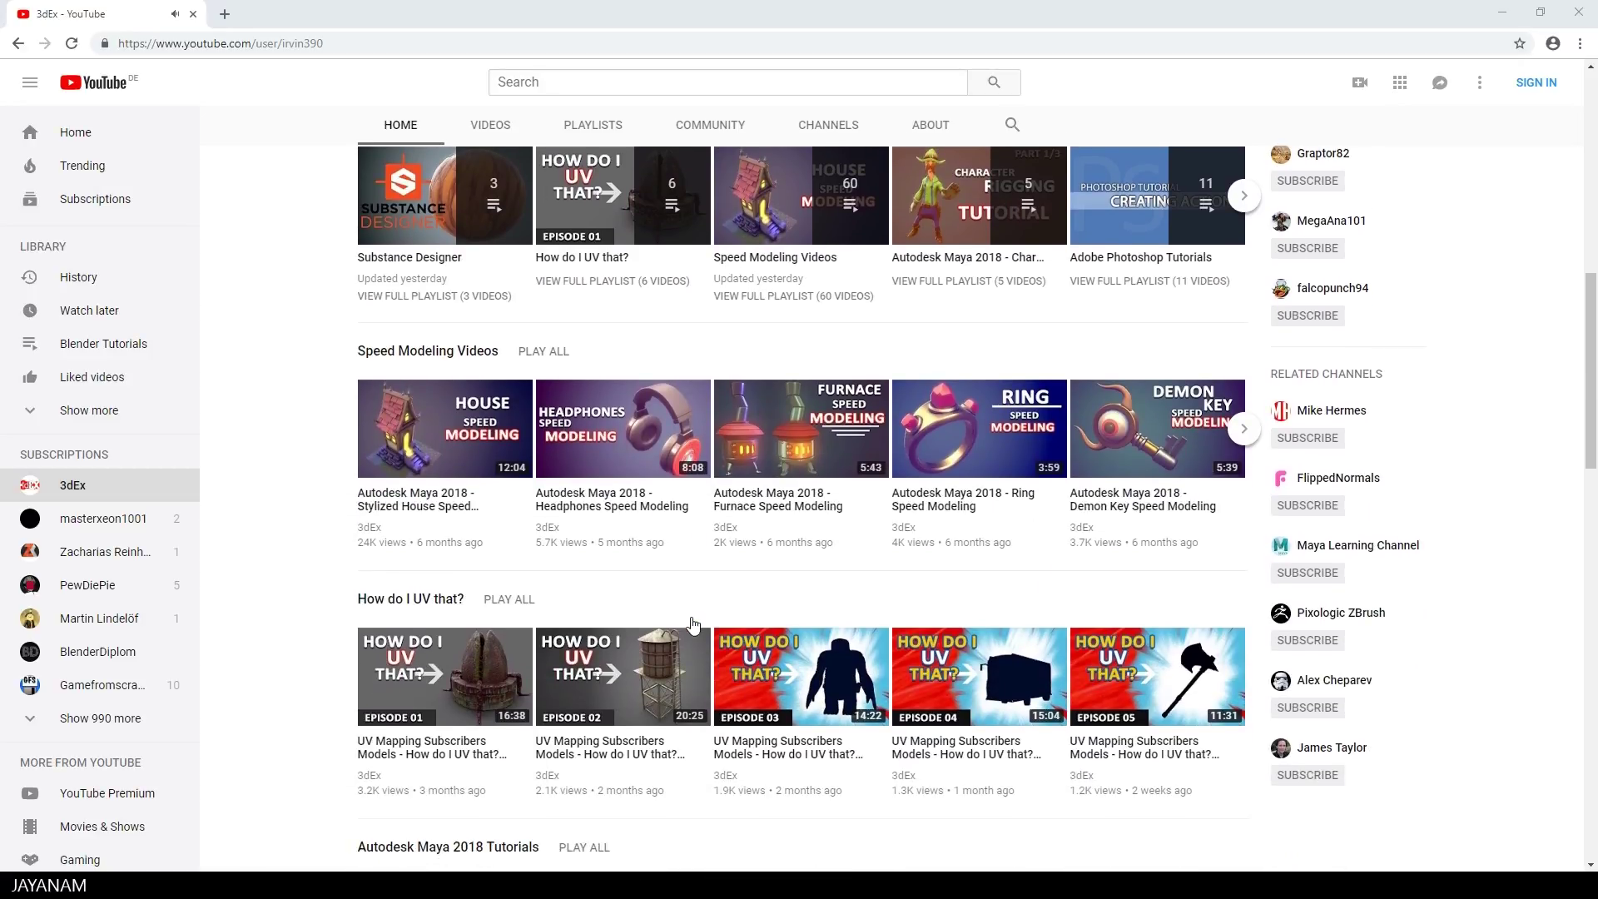
scroll(691, 624, down, 2)
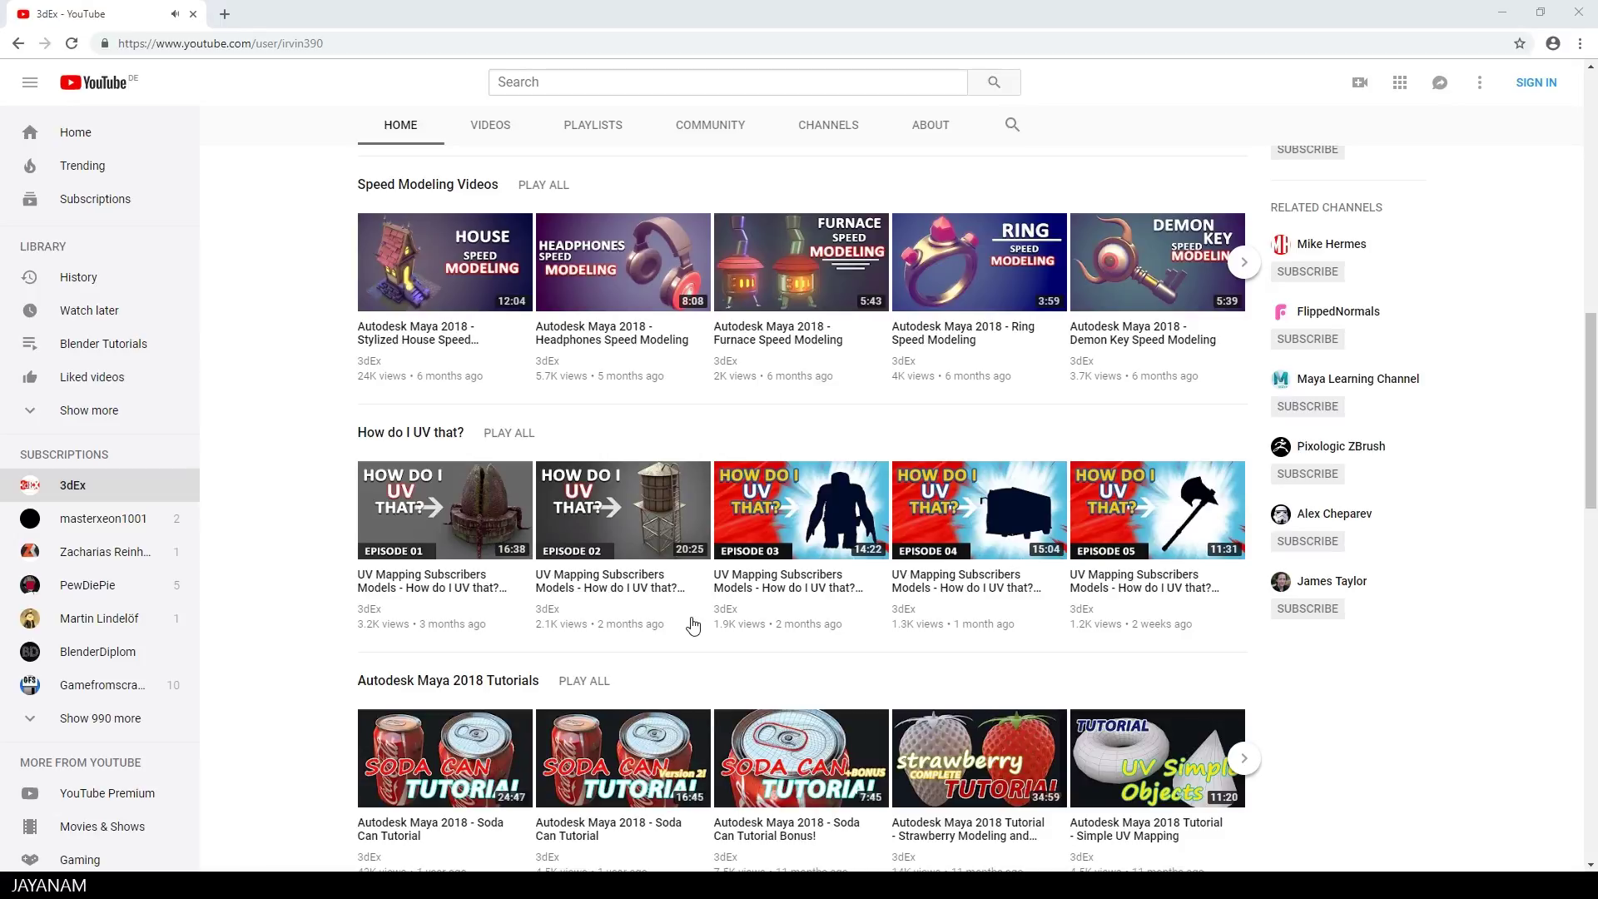
scroll(691, 624, up, 8)
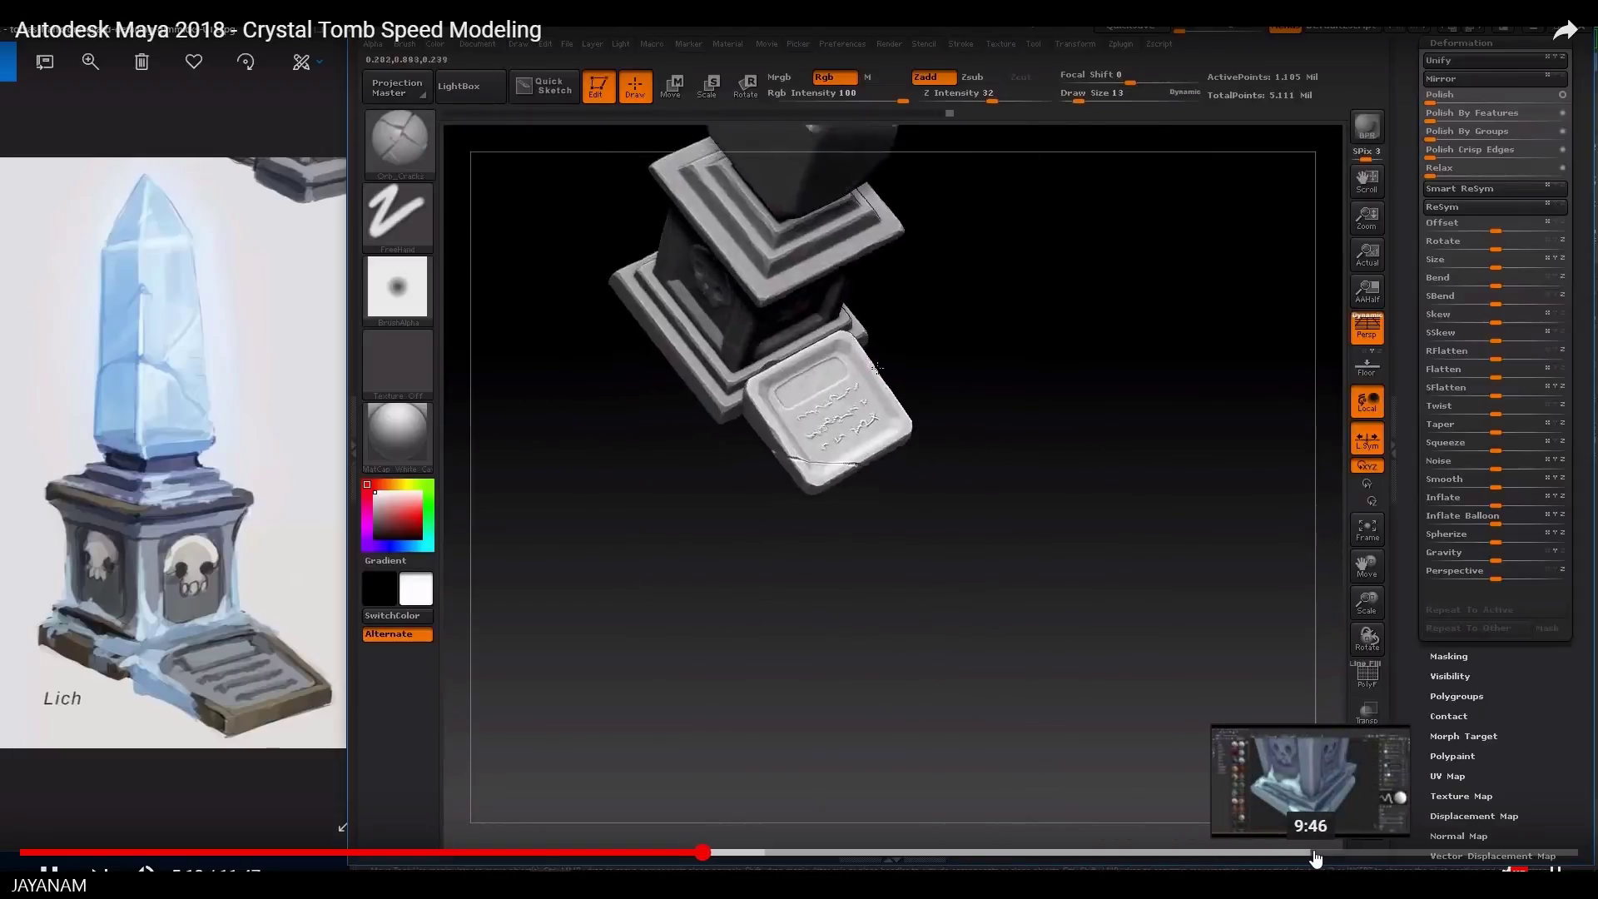
click(1317, 853)
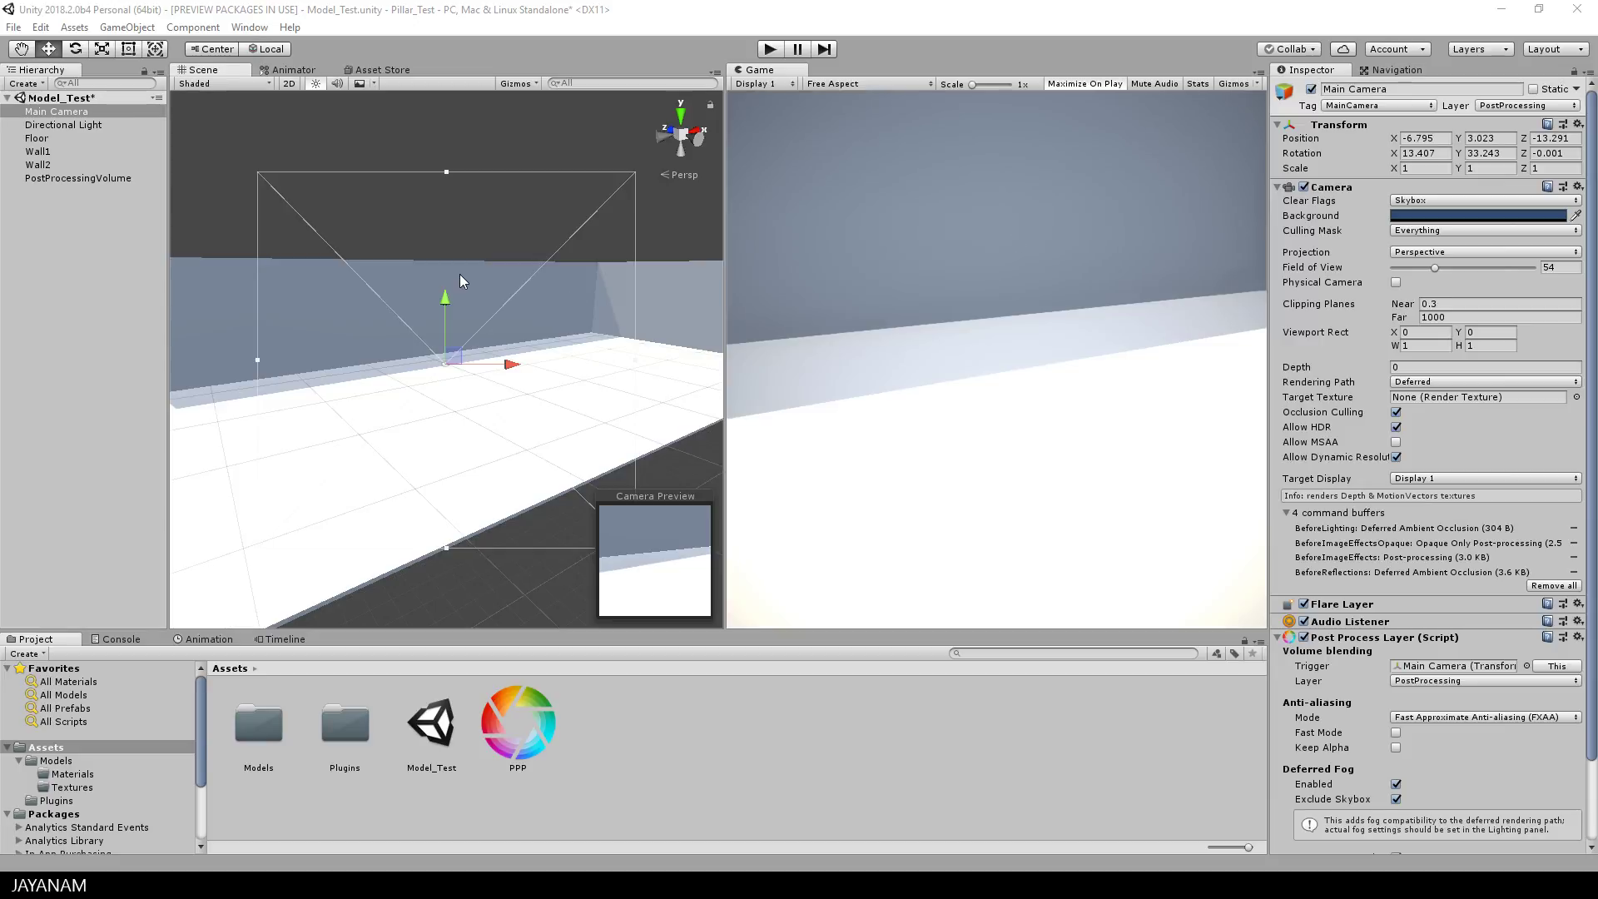
Inspect the Directional Light, Floor, Wall1, Wall2 and PostProcessingVolume settings.
click(44, 126)
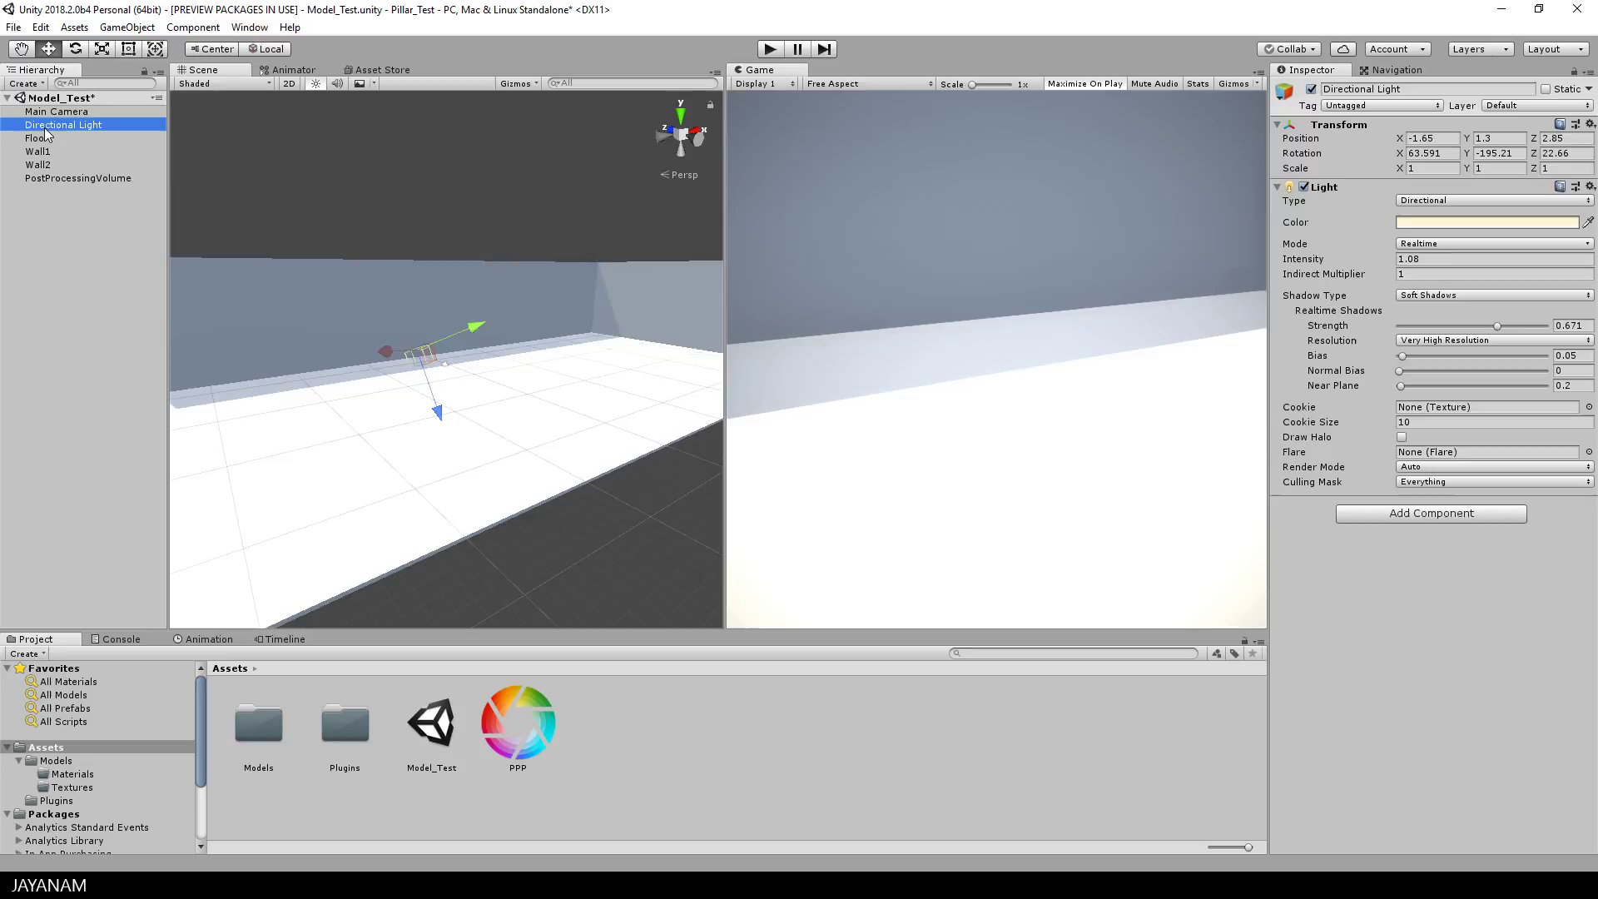
click(45, 139)
click(45, 152)
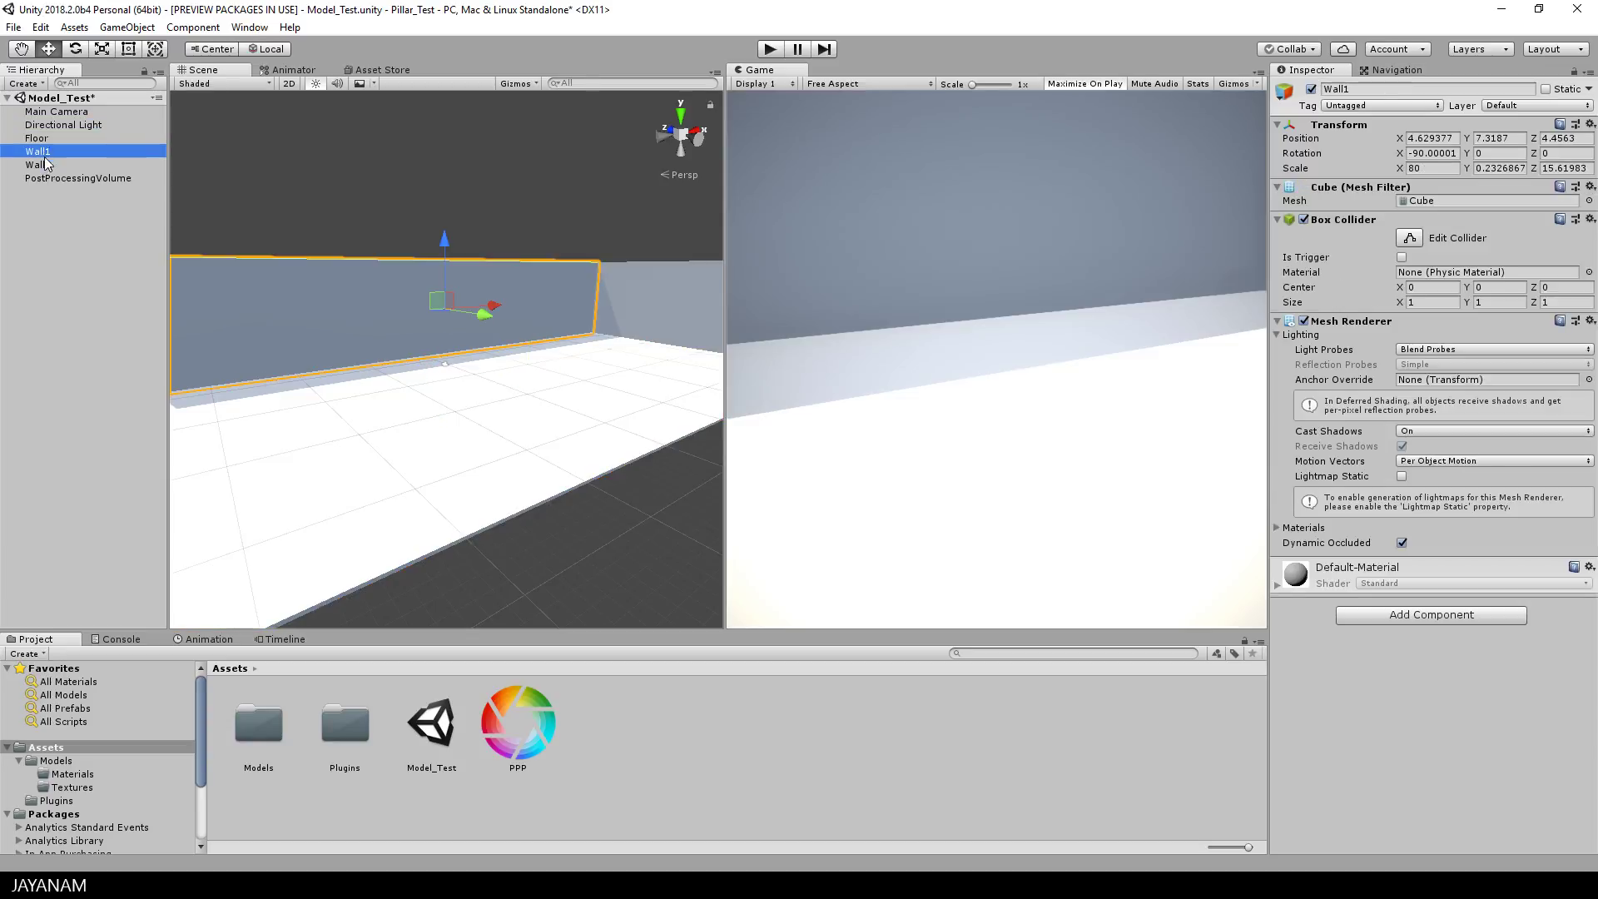
click(45, 164)
click(82, 178)
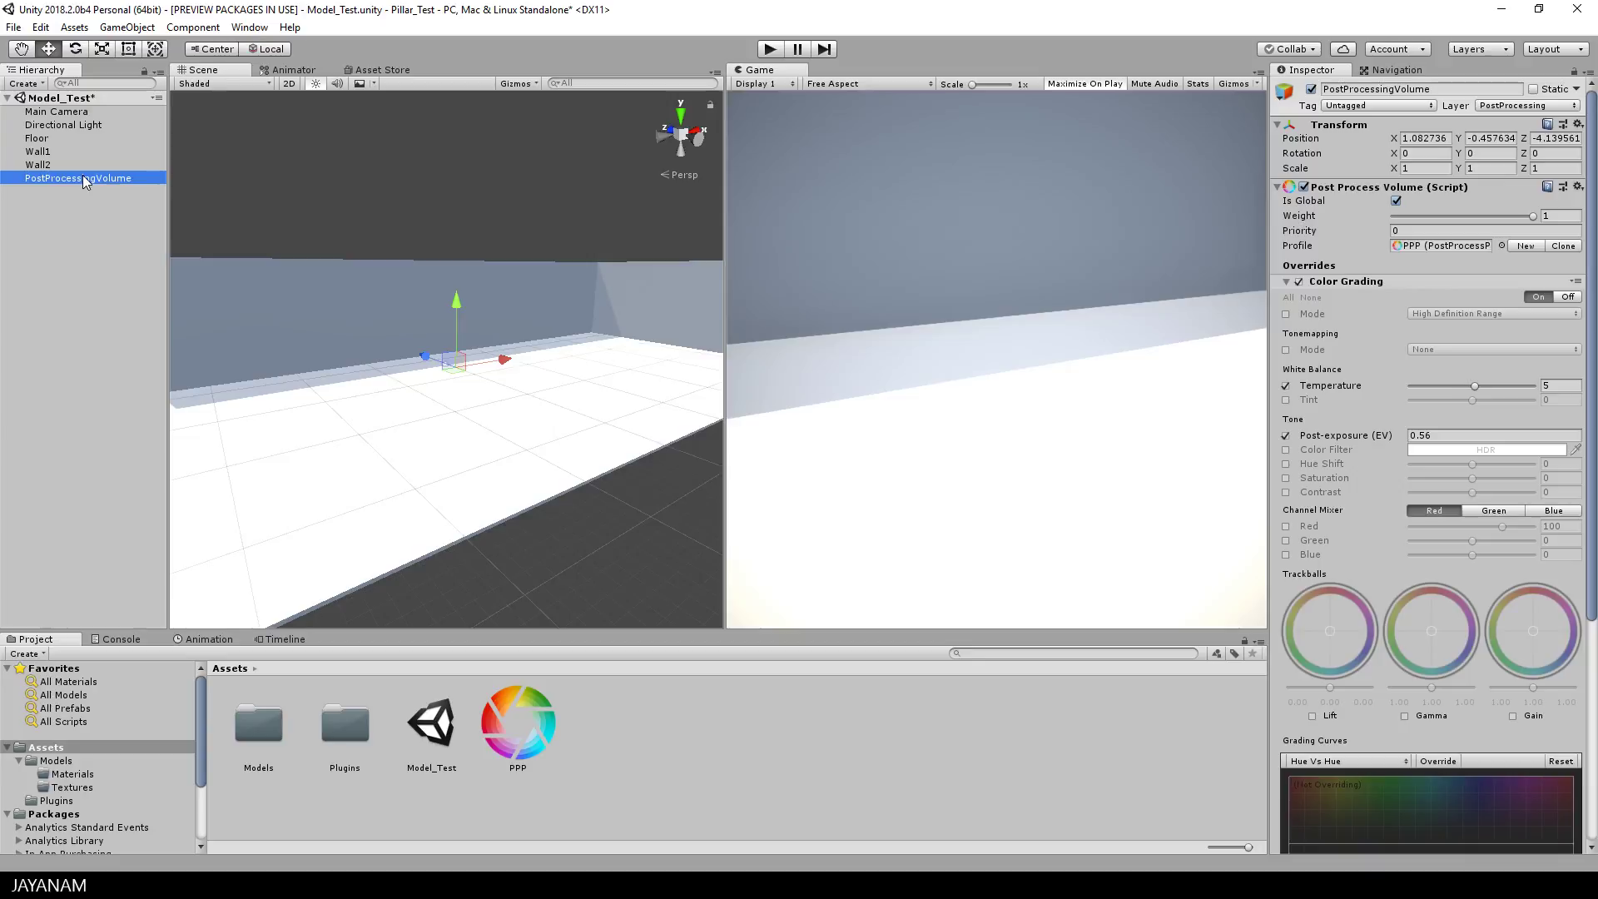
Check the Main Camera, clear the selection, and open the Models folder.
click(47, 112)
click(52, 273)
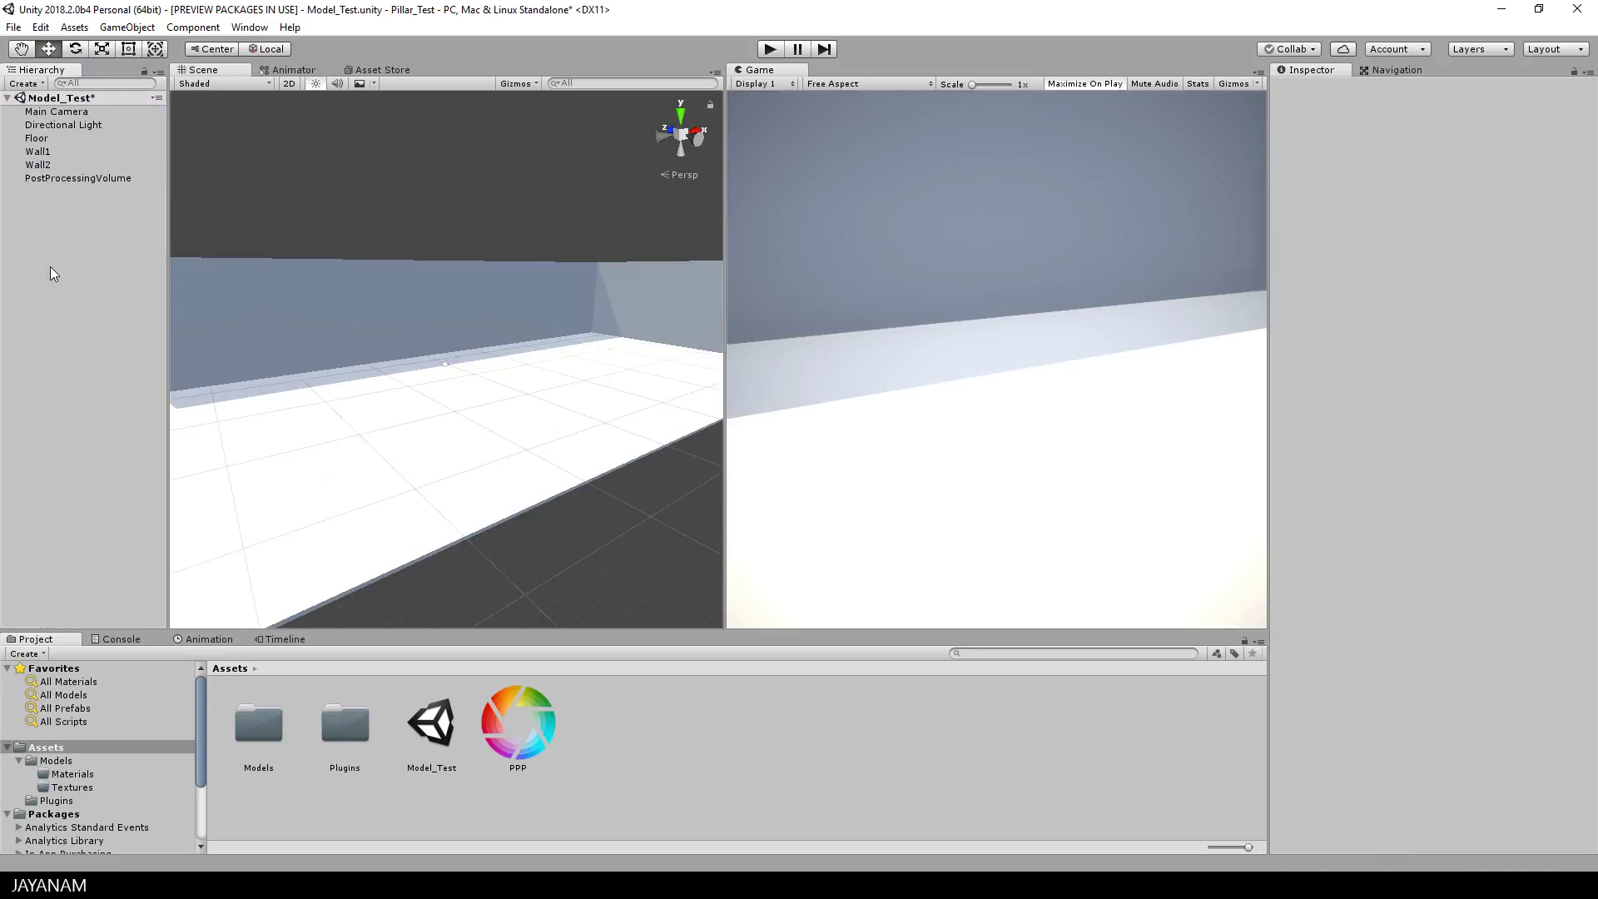
click(57, 761)
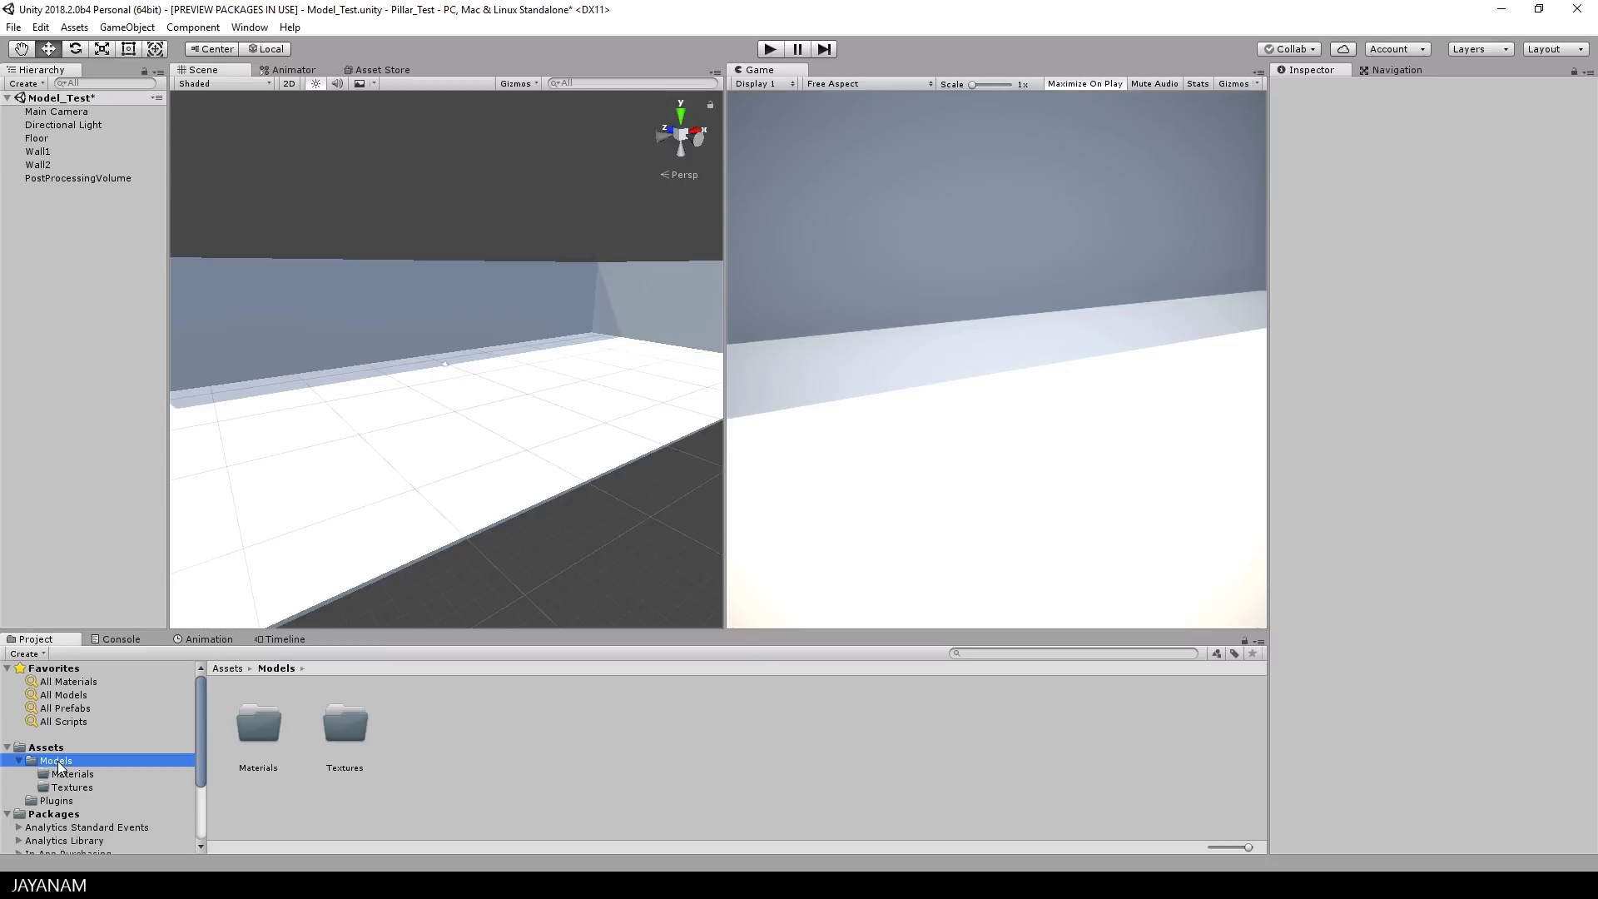
Drag turret_animated.fbx from the Explorer Turret folder into Unity's Models folder.
key(alt+Tab)
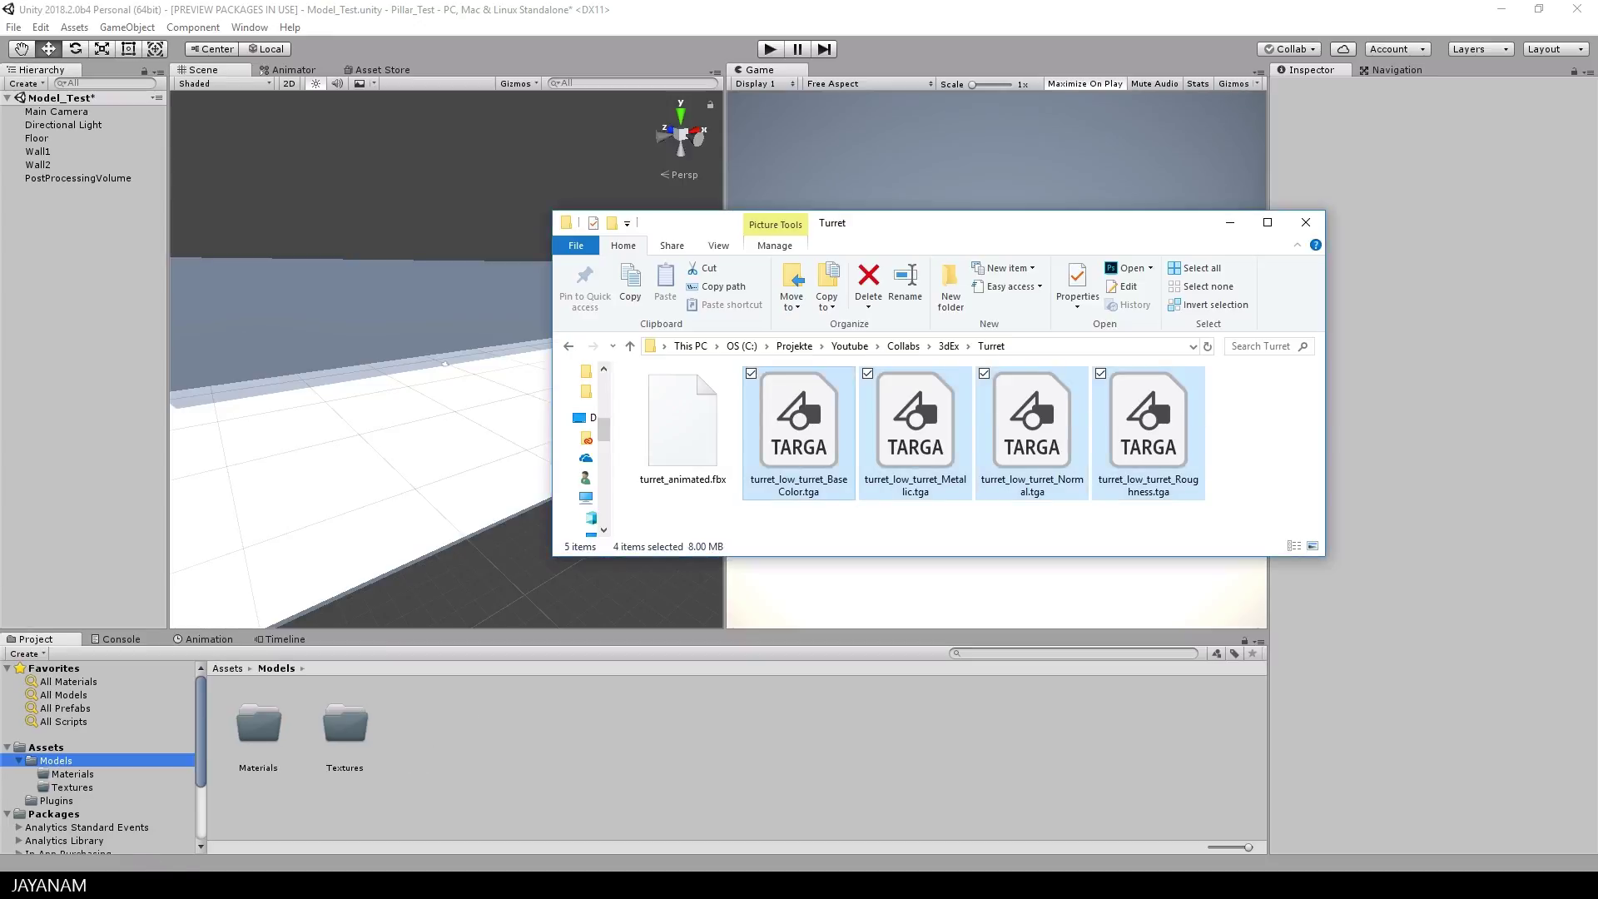
drag(947, 222, 1130, 285)
click(878, 486)
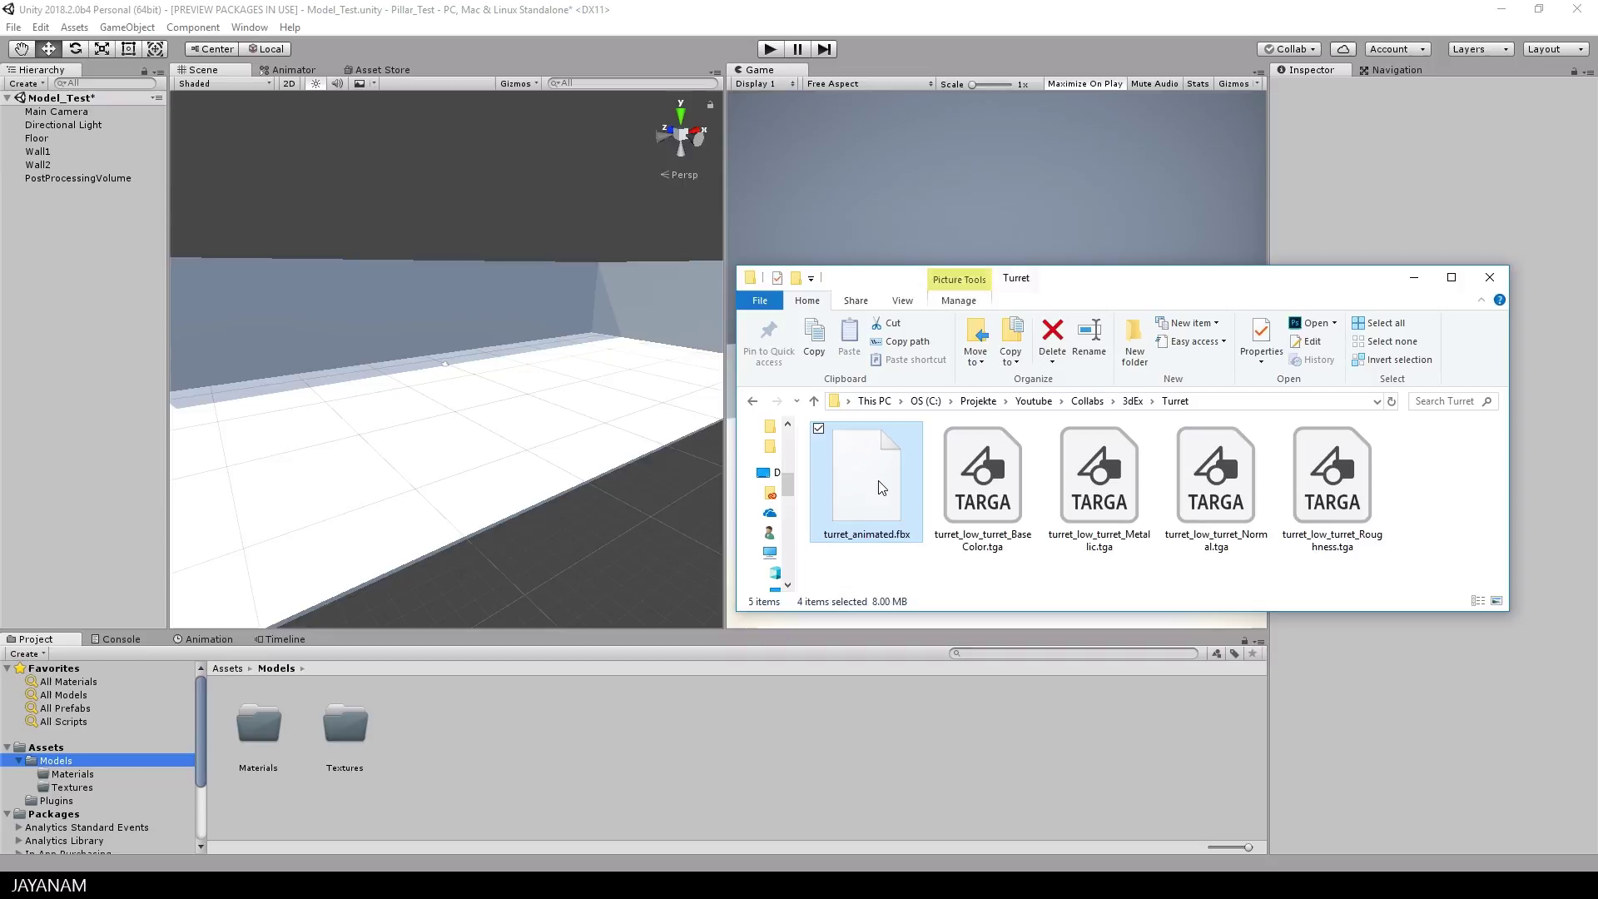
drag(1450, 575, 978, 466)
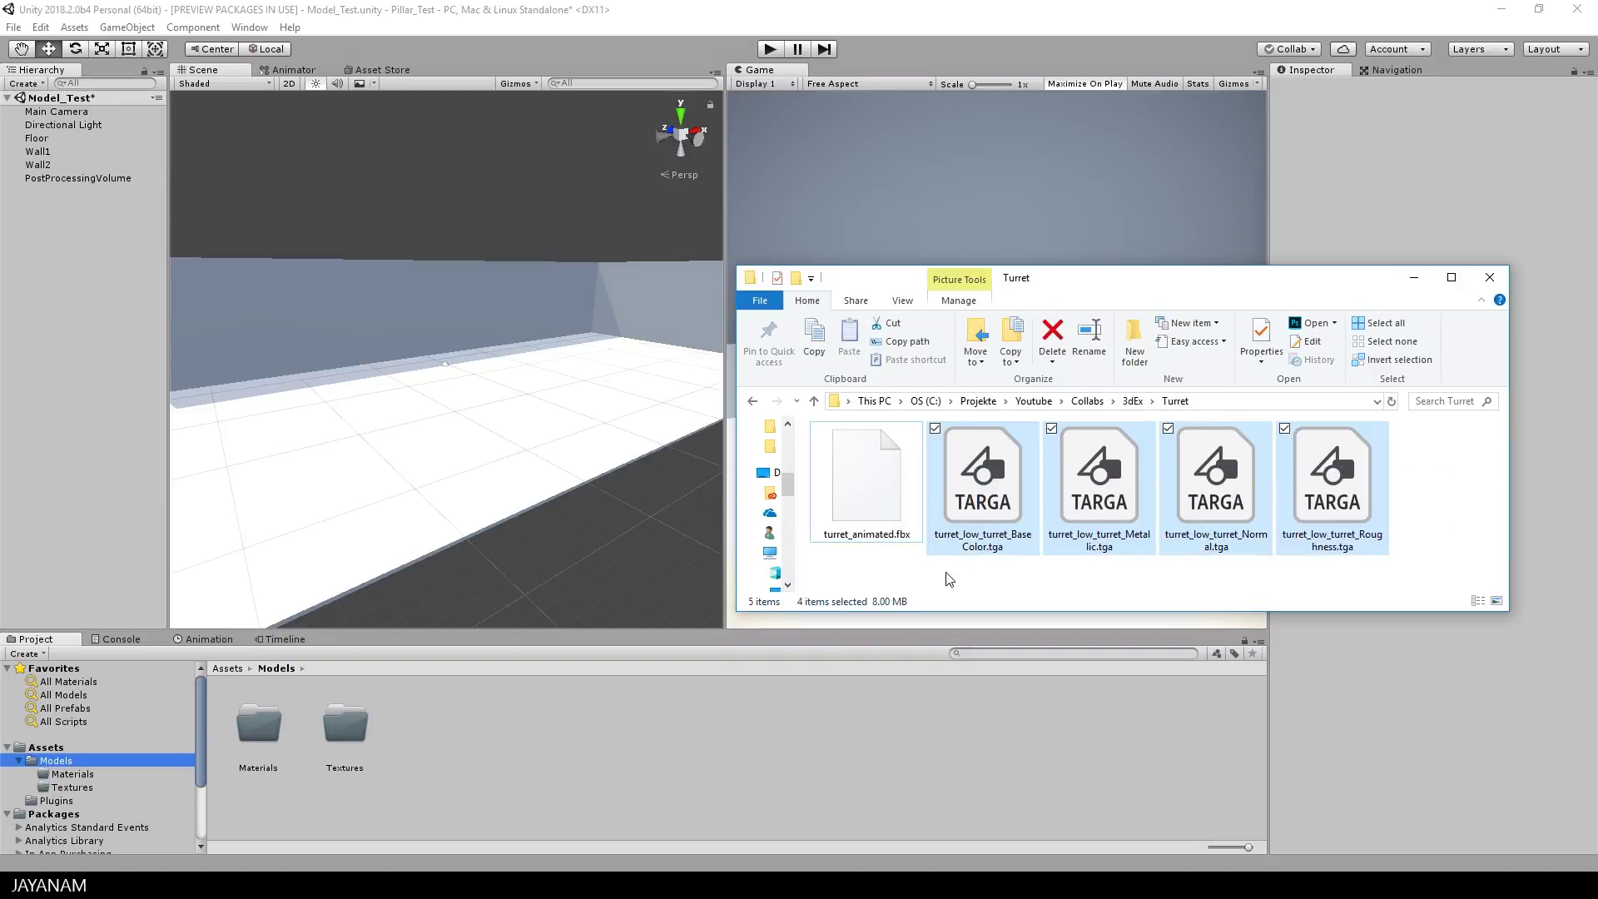
click(880, 489)
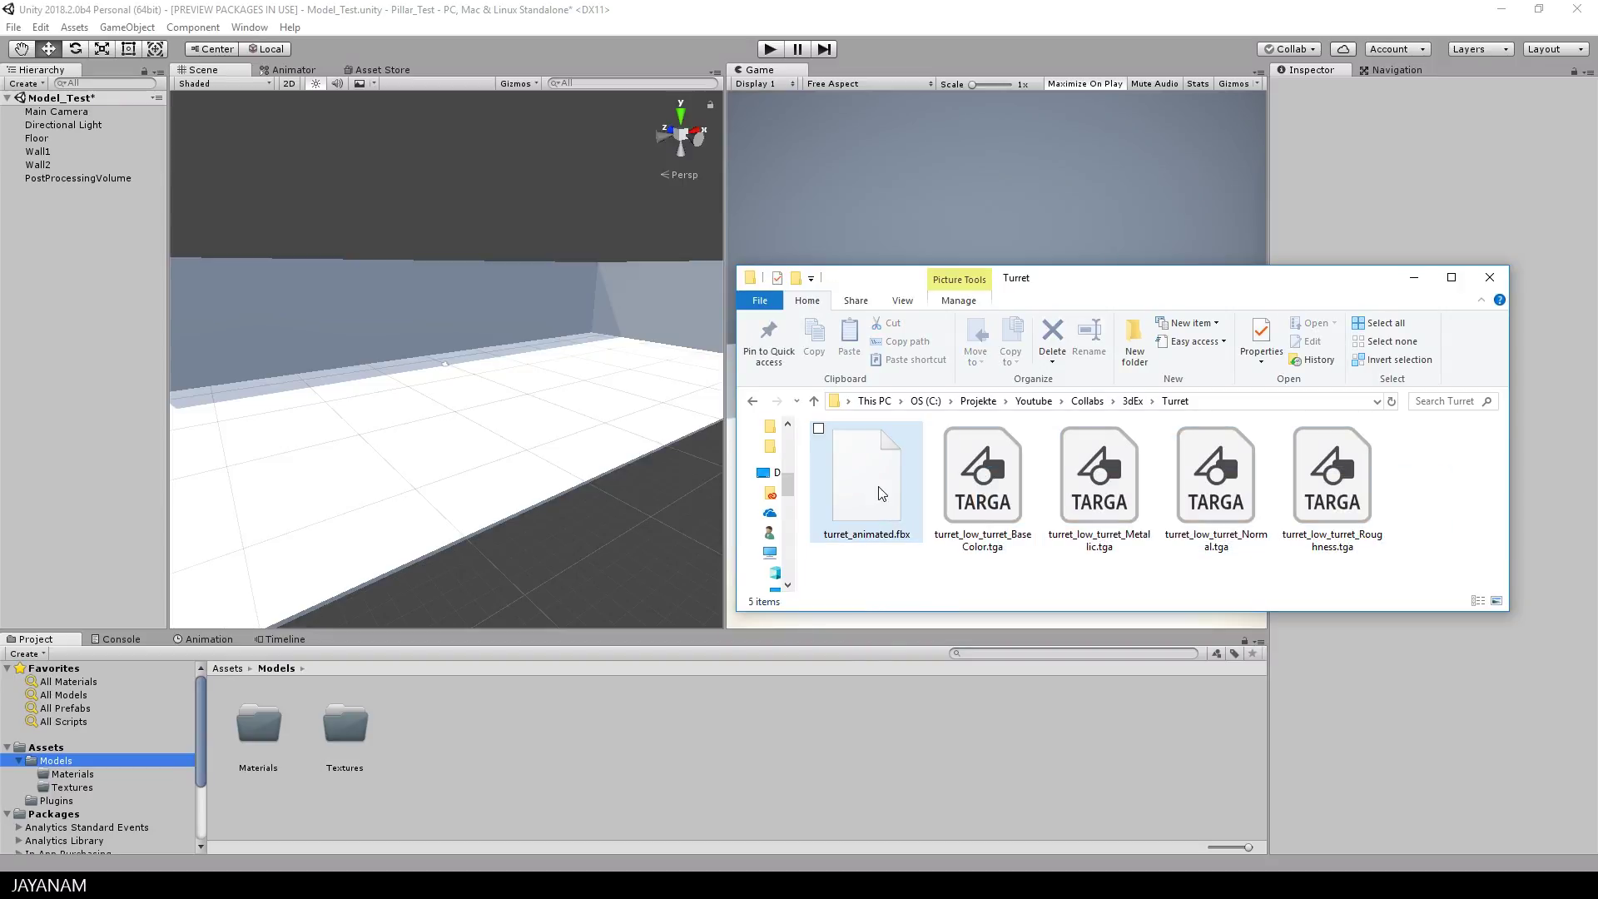
drag(880, 476, 454, 732)
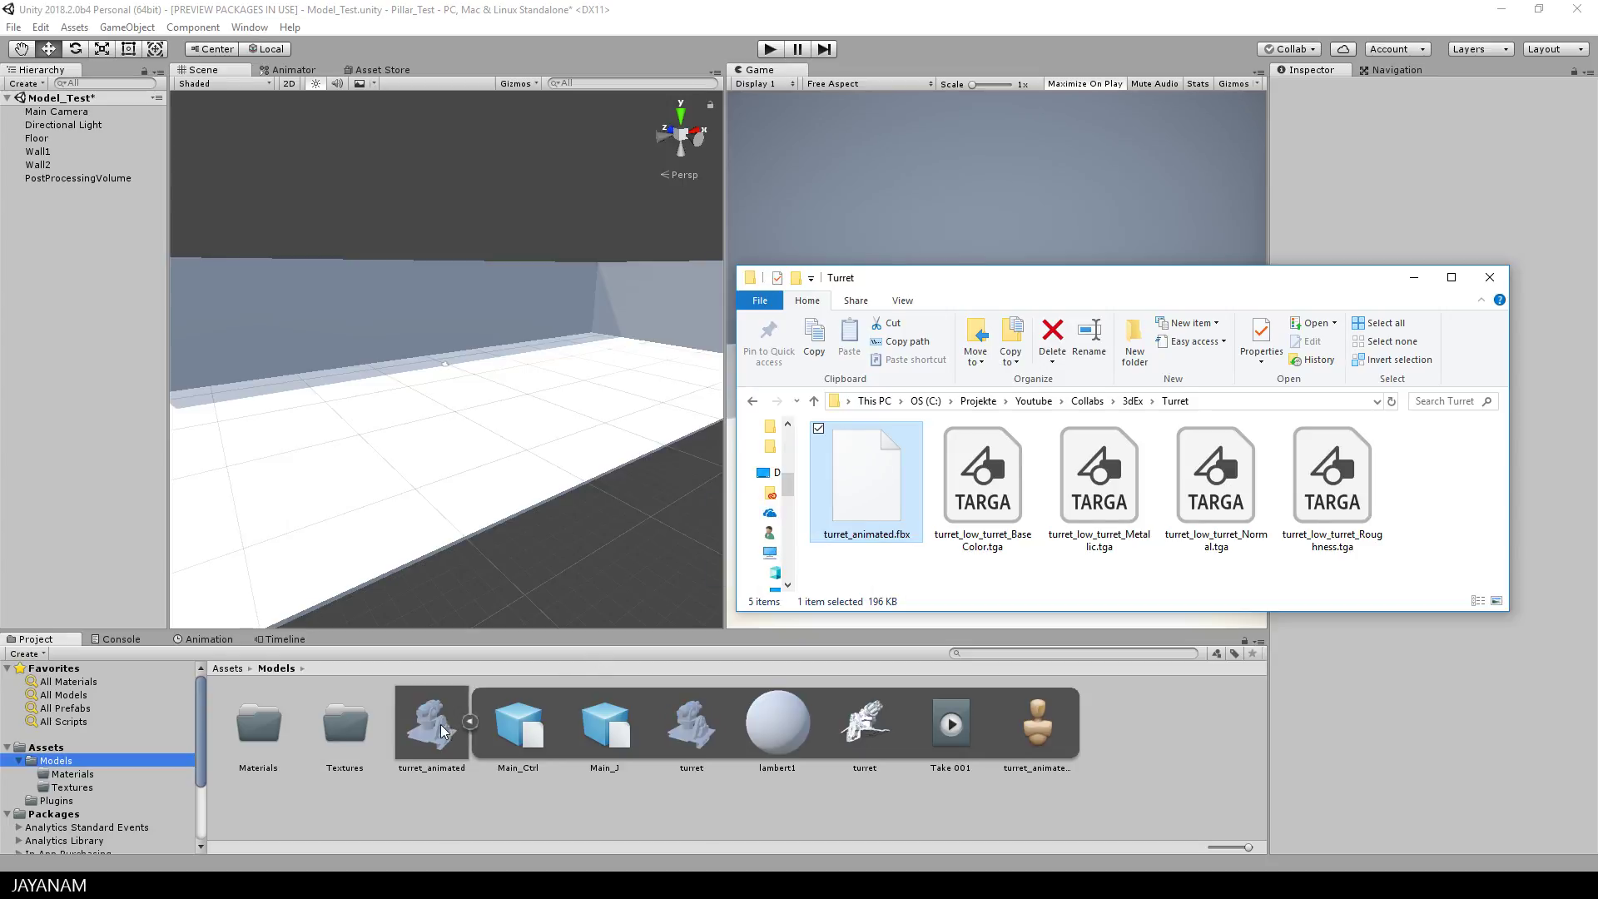
Preview the turret animation and rename the Take 001 clip to MoveTurret.
click(433, 724)
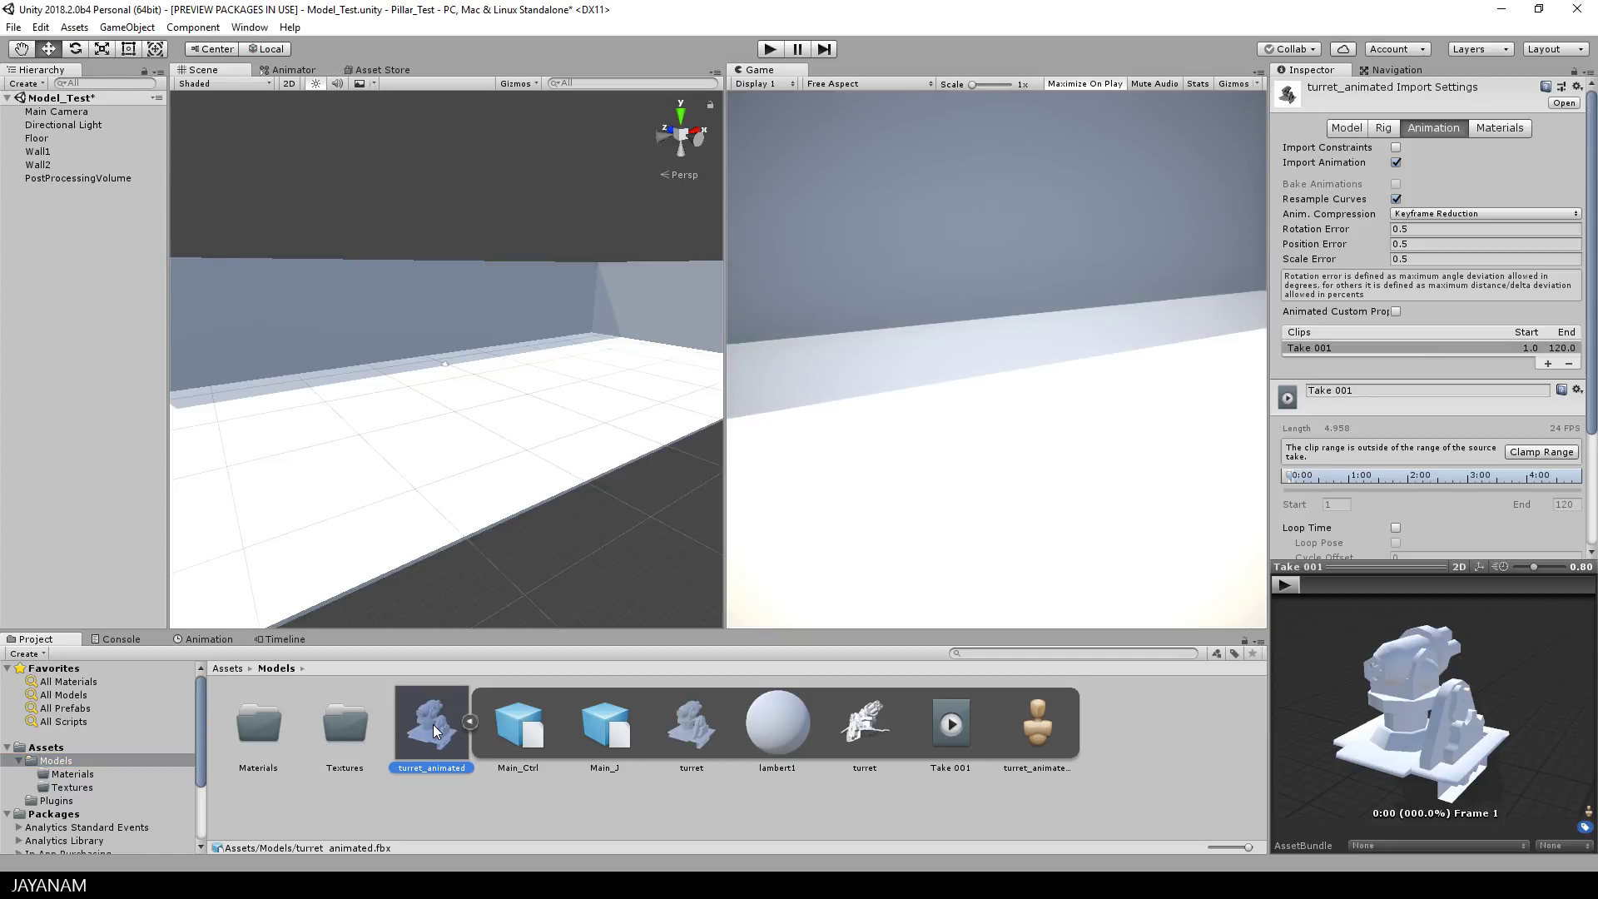
click(1285, 586)
click(1371, 392)
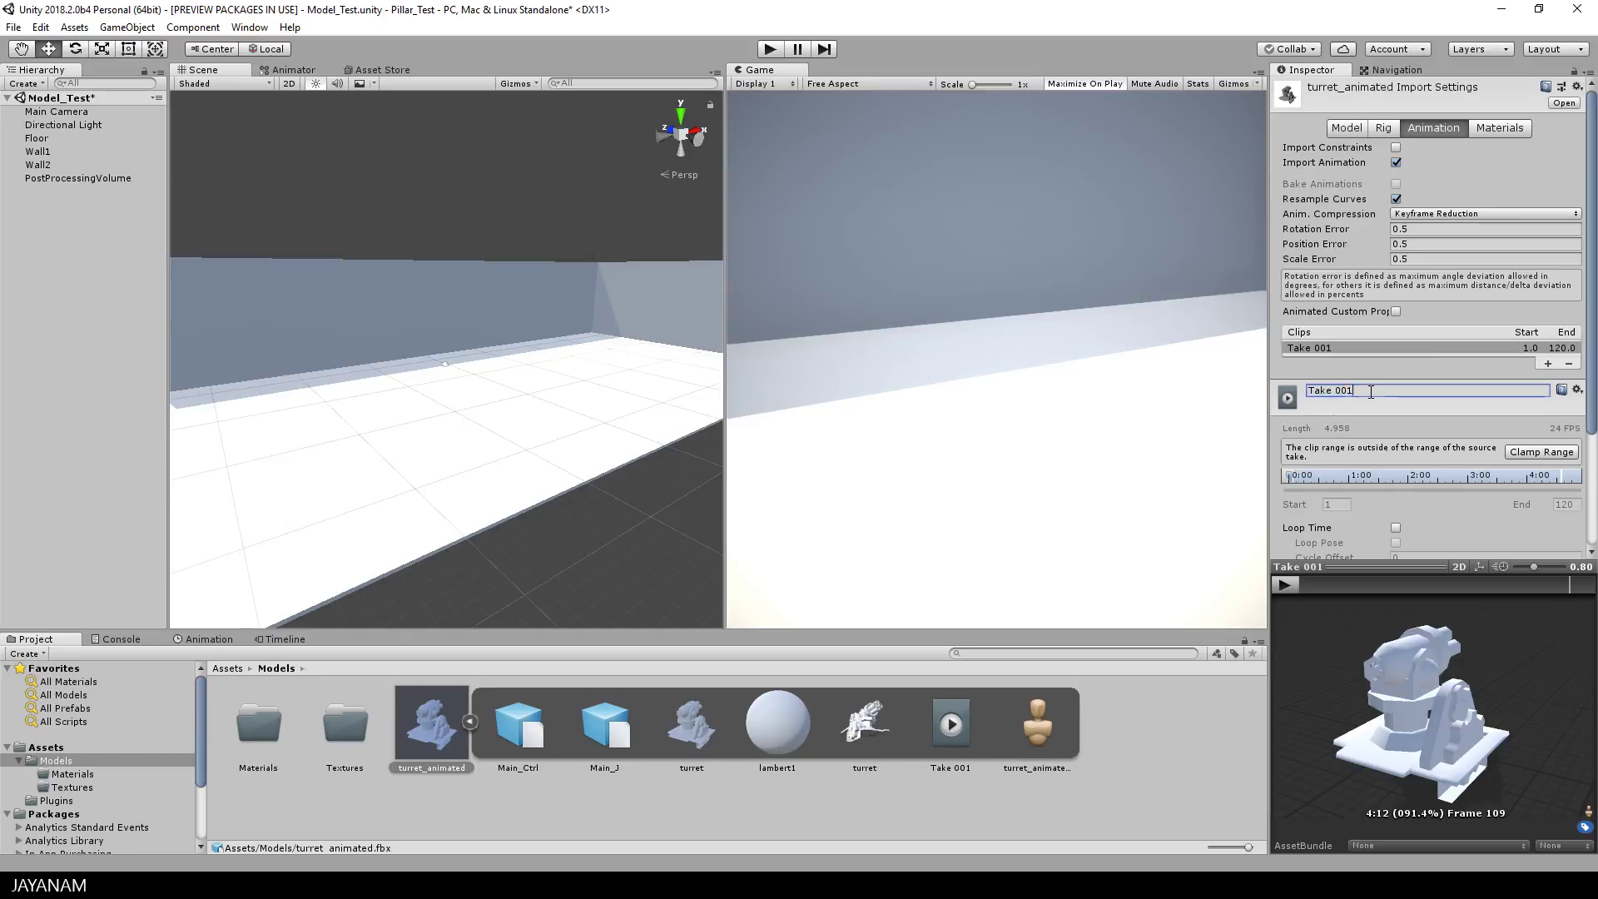
text(MoveTurret)
key(Return)
Enable Loop Time on the MoveTurret clip.
scroll(1370, 392, down, 1)
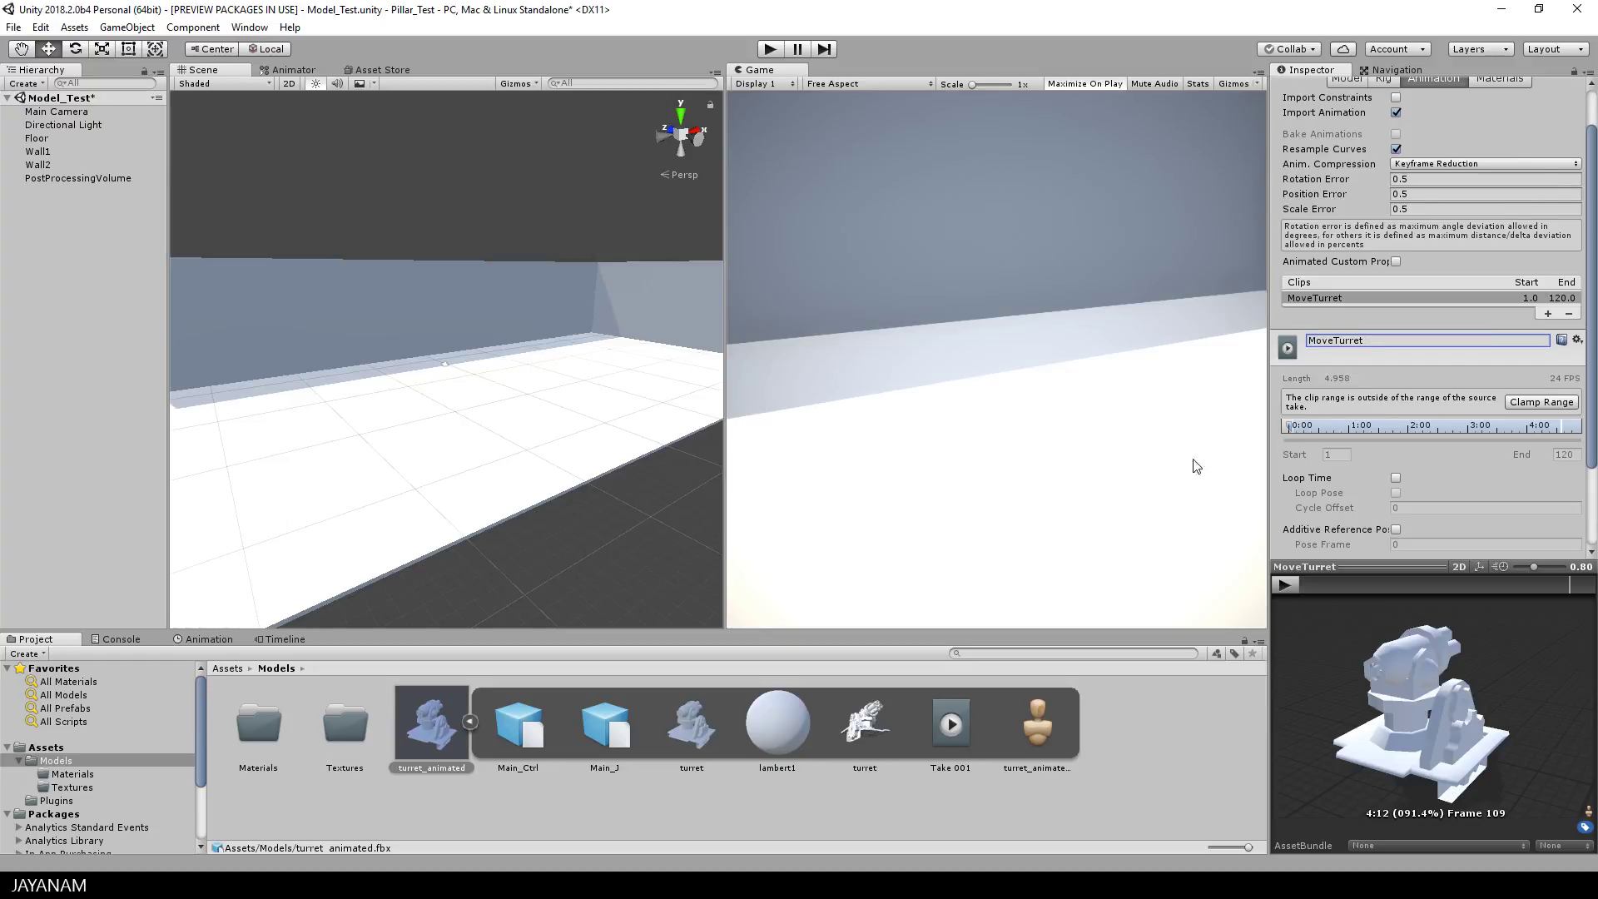
click(1396, 478)
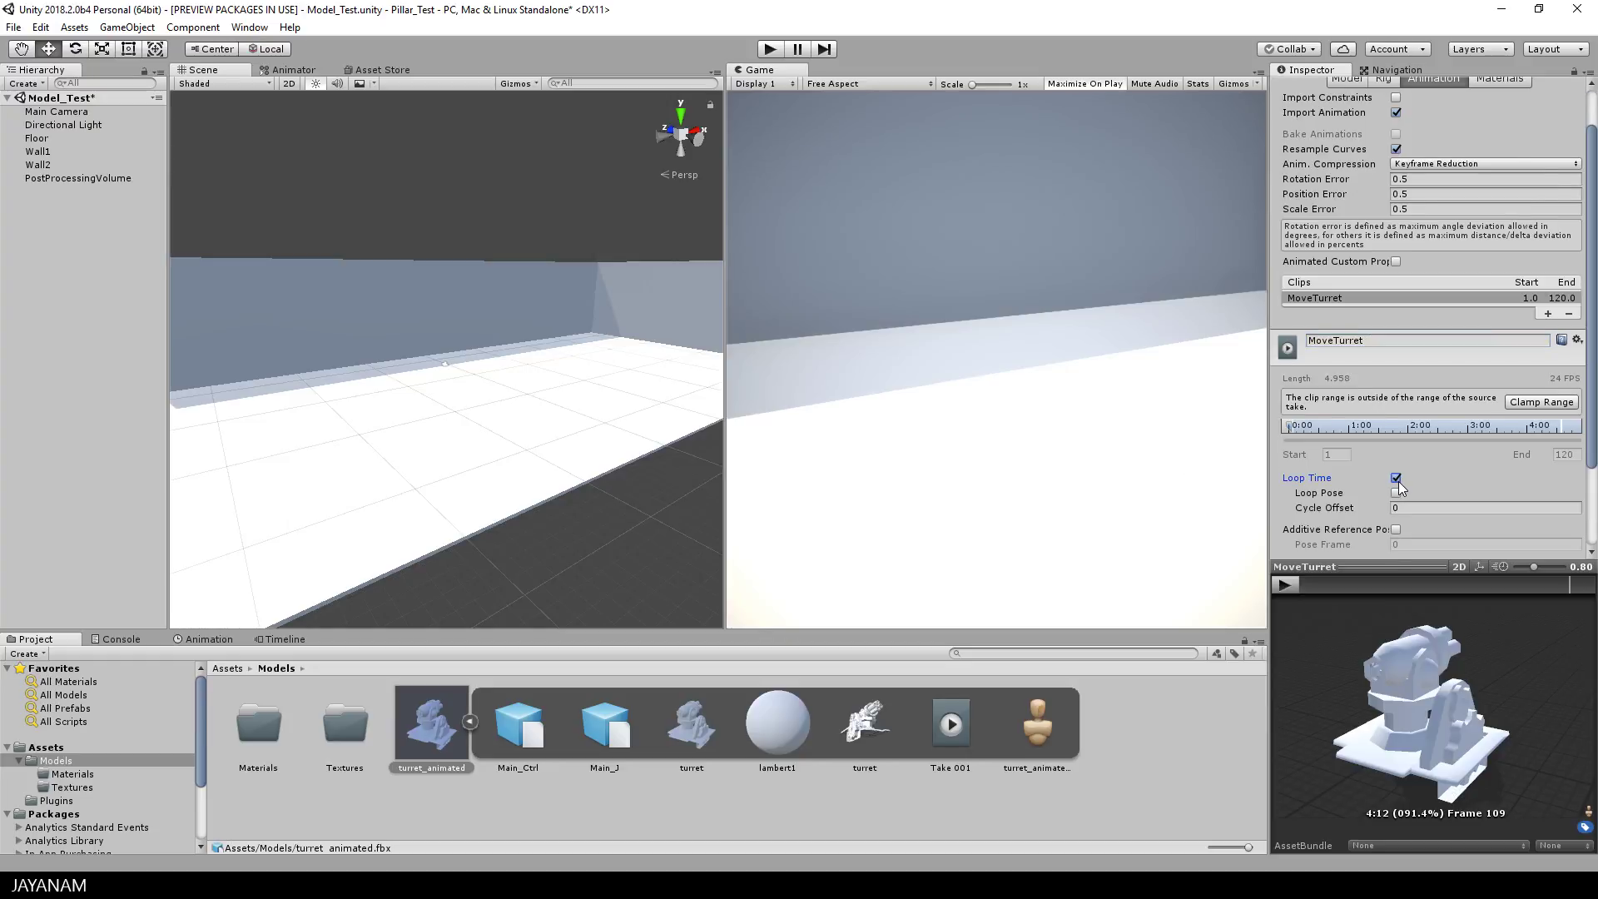
scroll(1398, 481, down, 3)
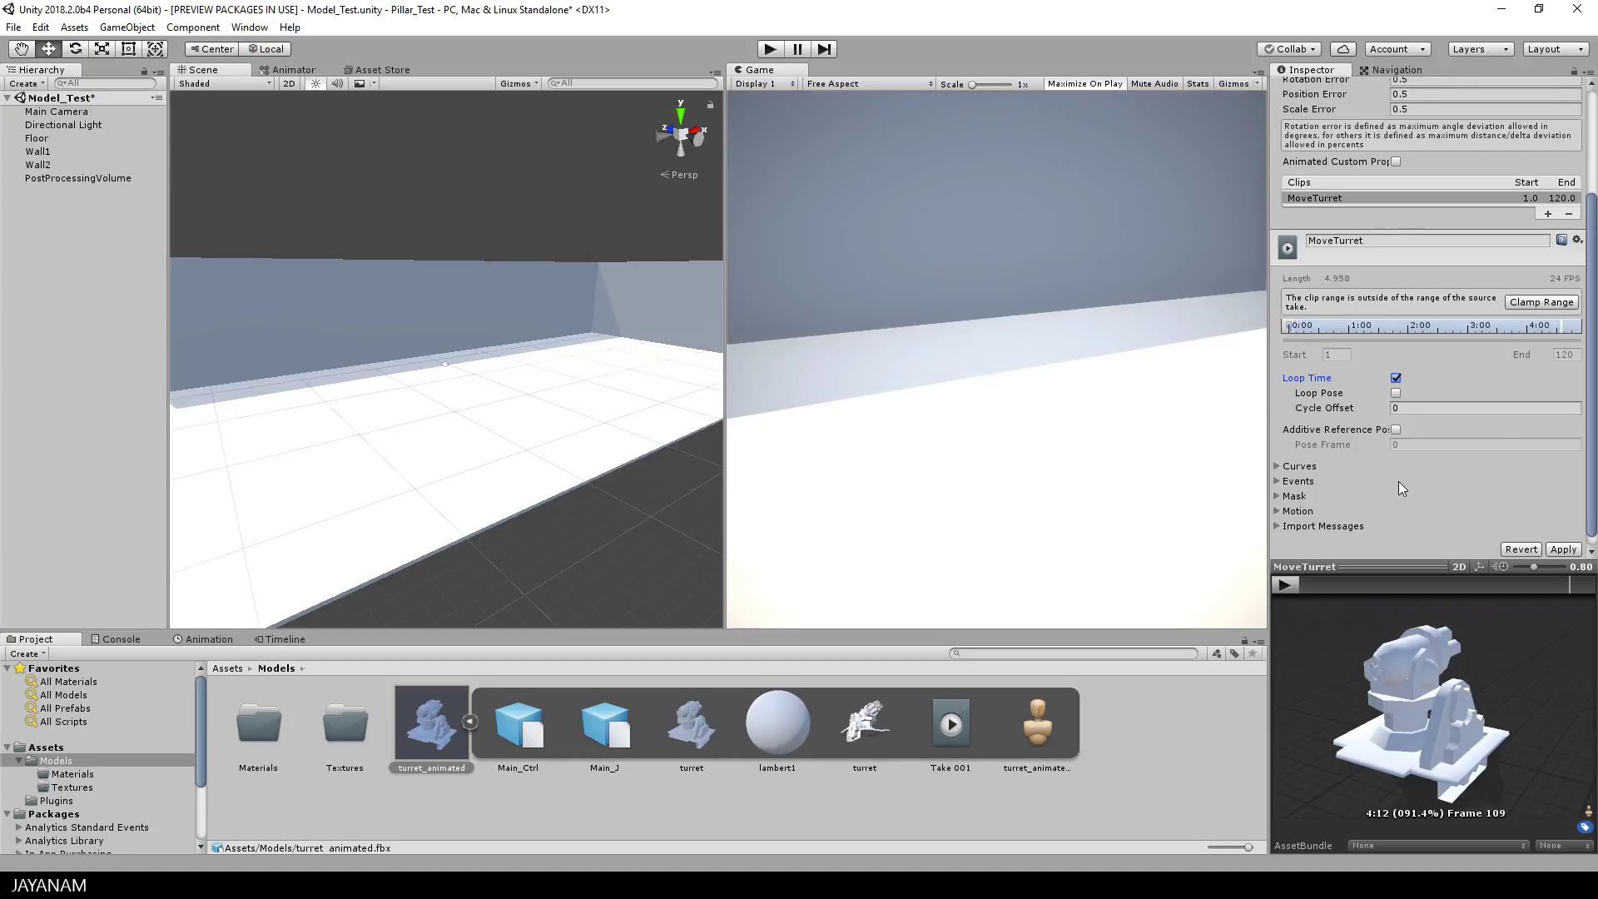
scroll(1398, 481, up, 5)
click(1347, 130)
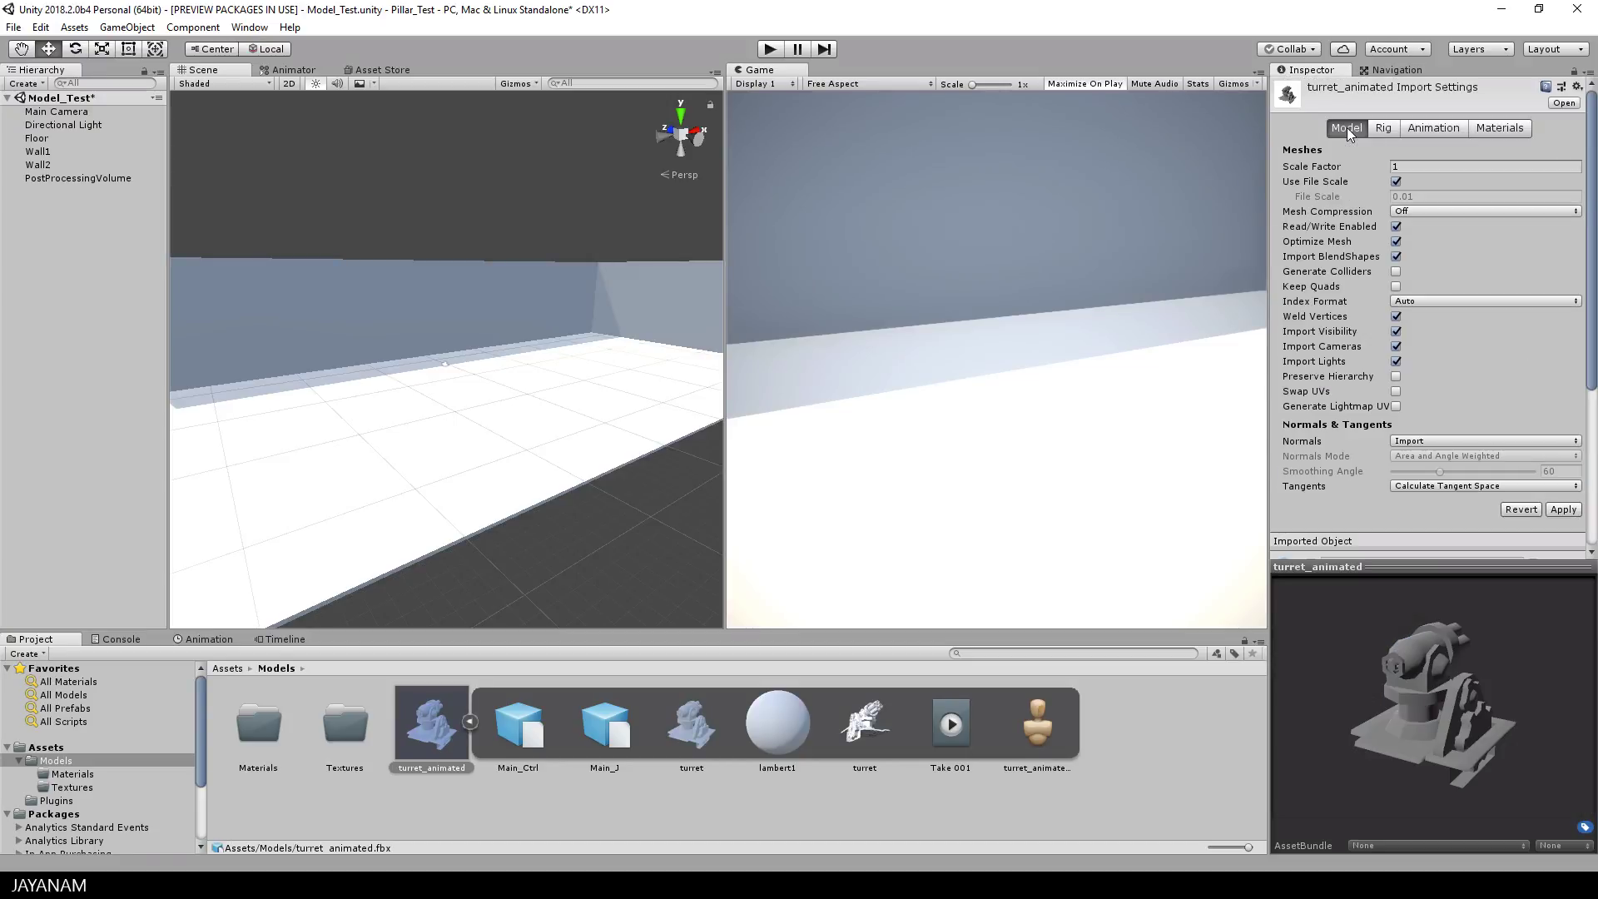
Apply the renamed, looping MoveTurret clip settings.
click(1475, 132)
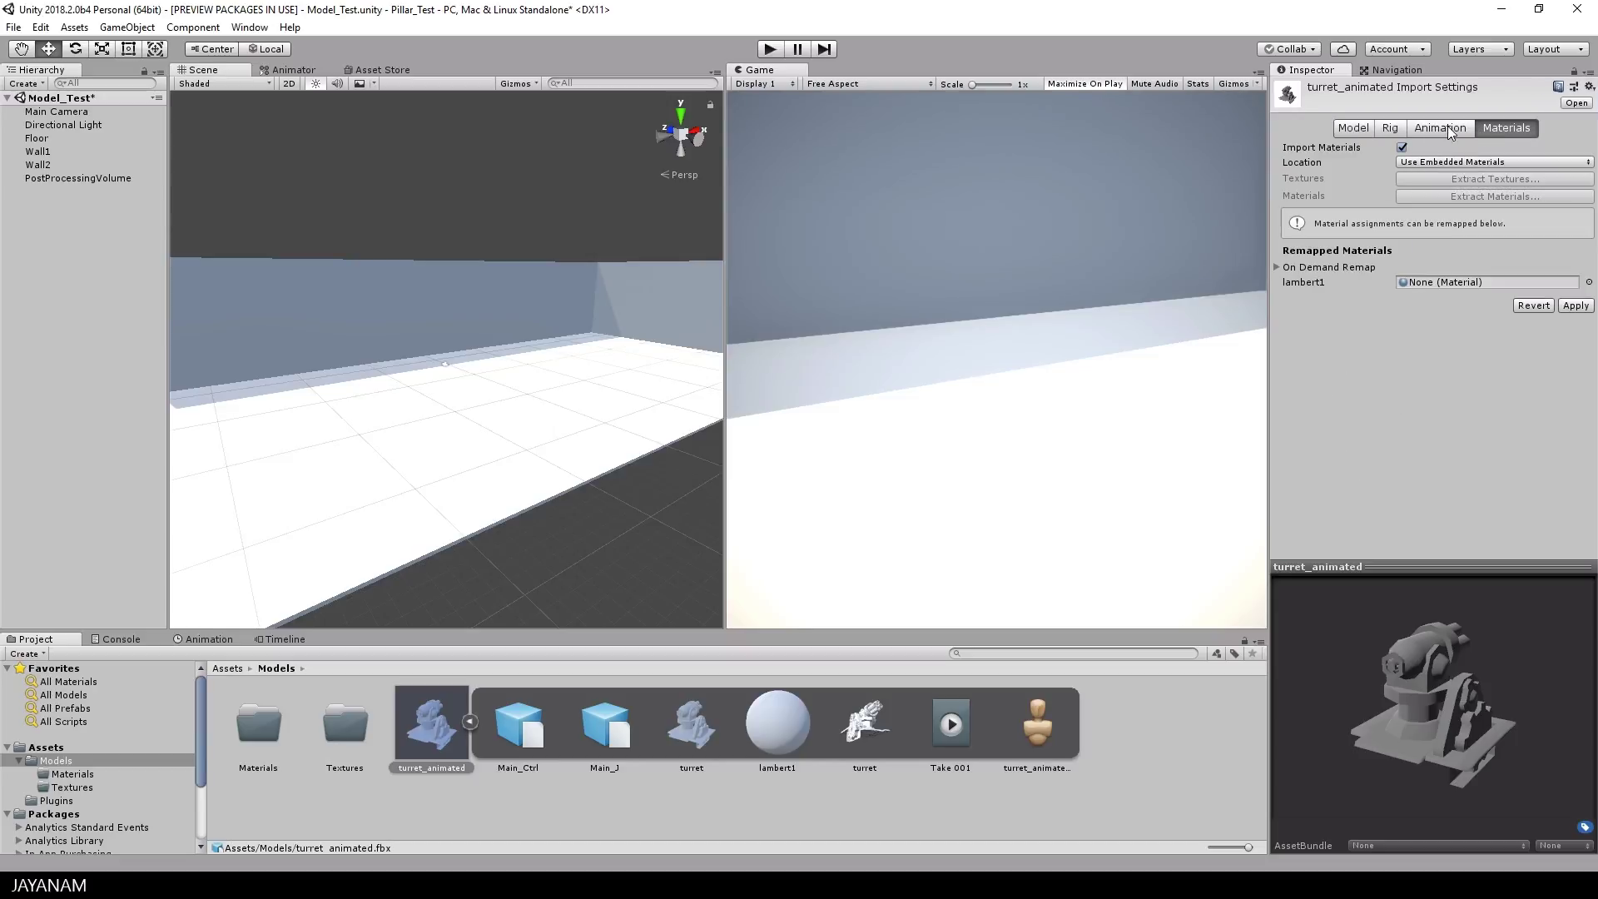
click(1450, 131)
scroll(1388, 362, down, 8)
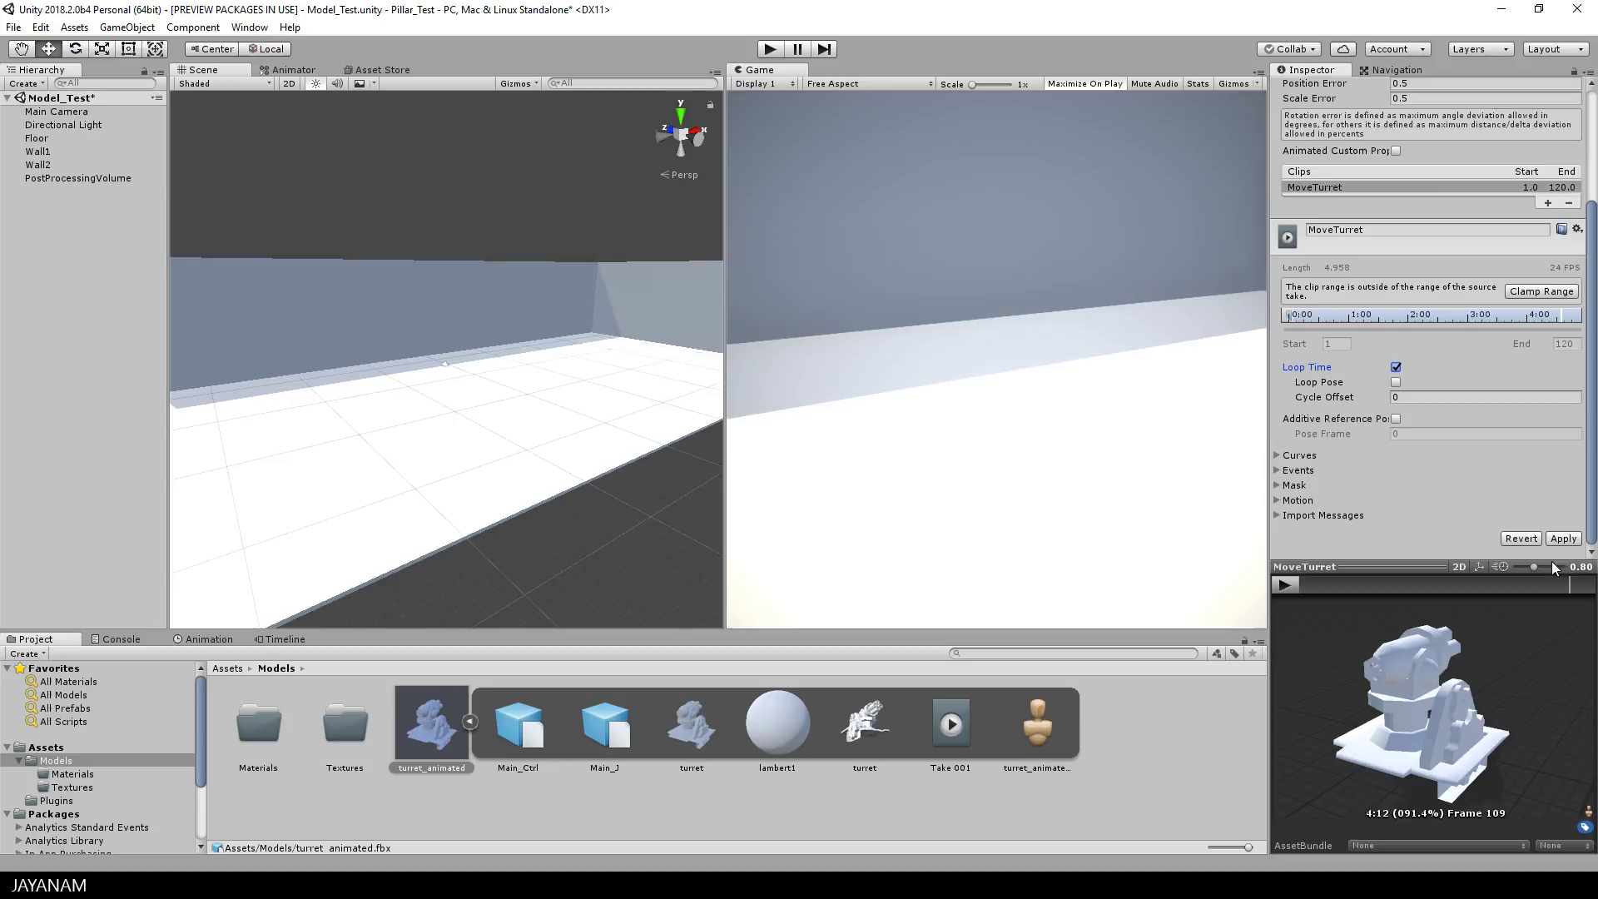
click(1563, 539)
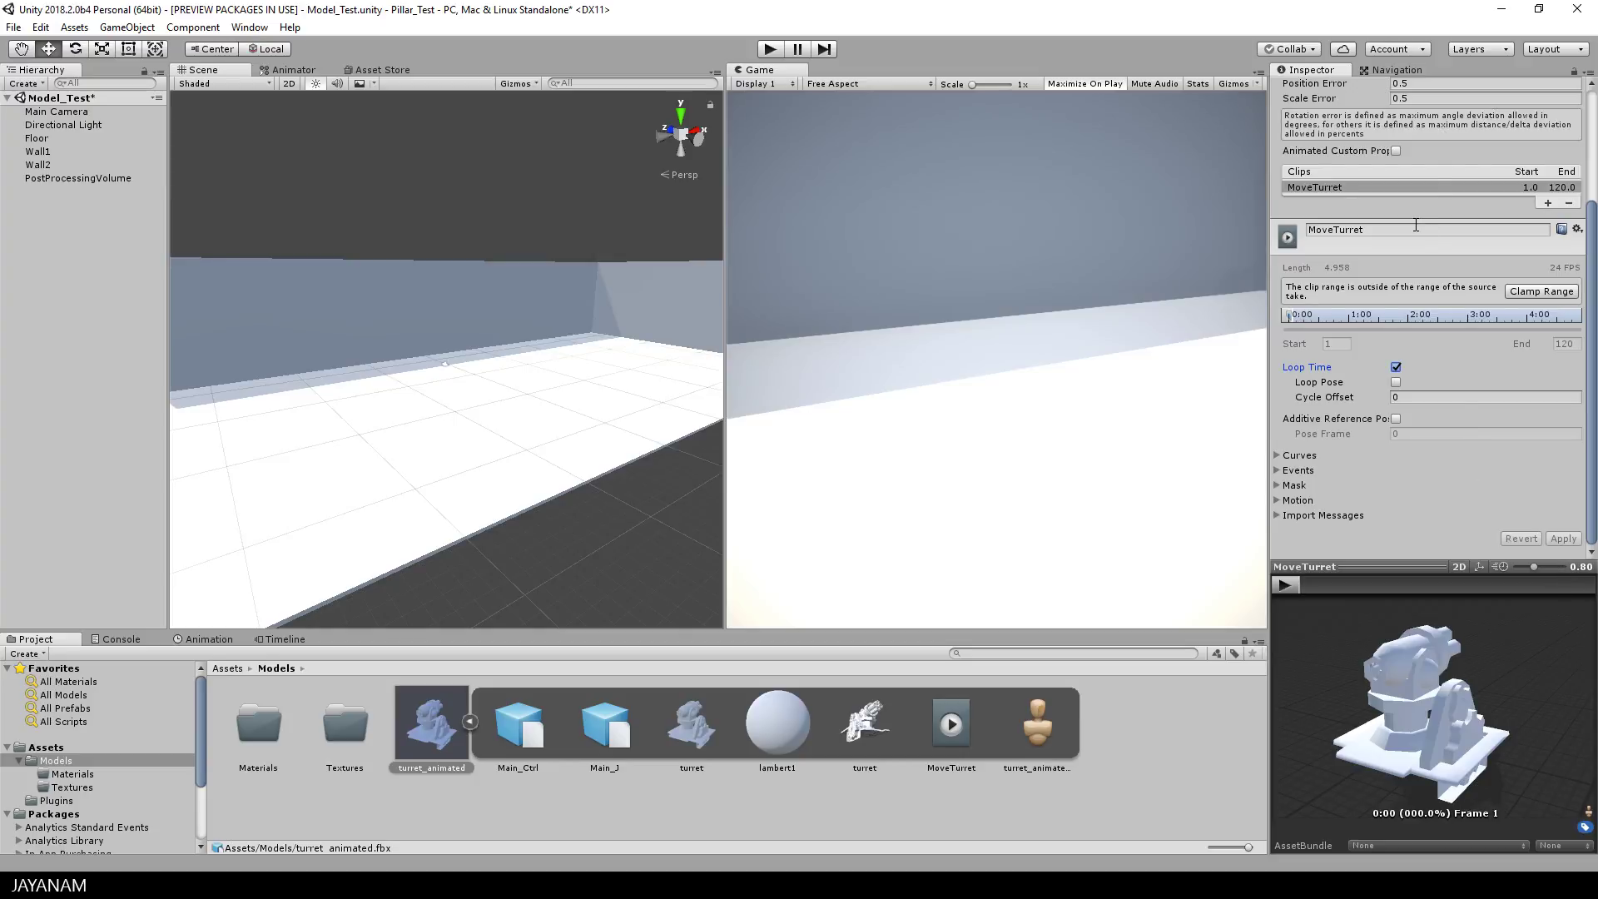
Extract the lambert1 material into Models/Materials and open that folder.
scroll(1425, 252, up, 4)
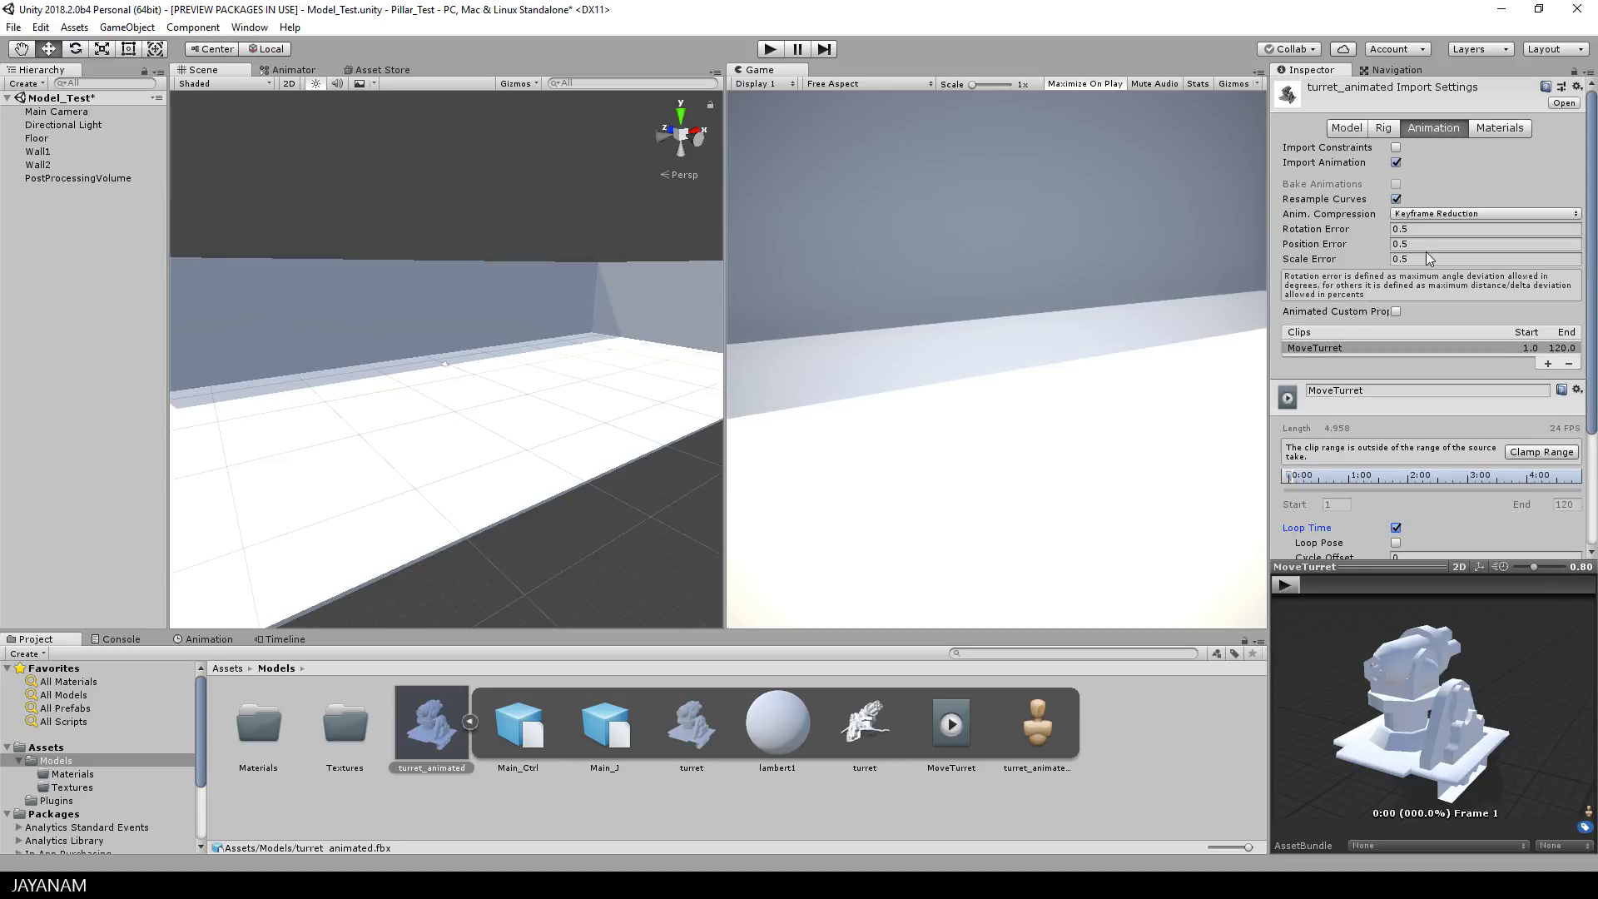
click(1499, 129)
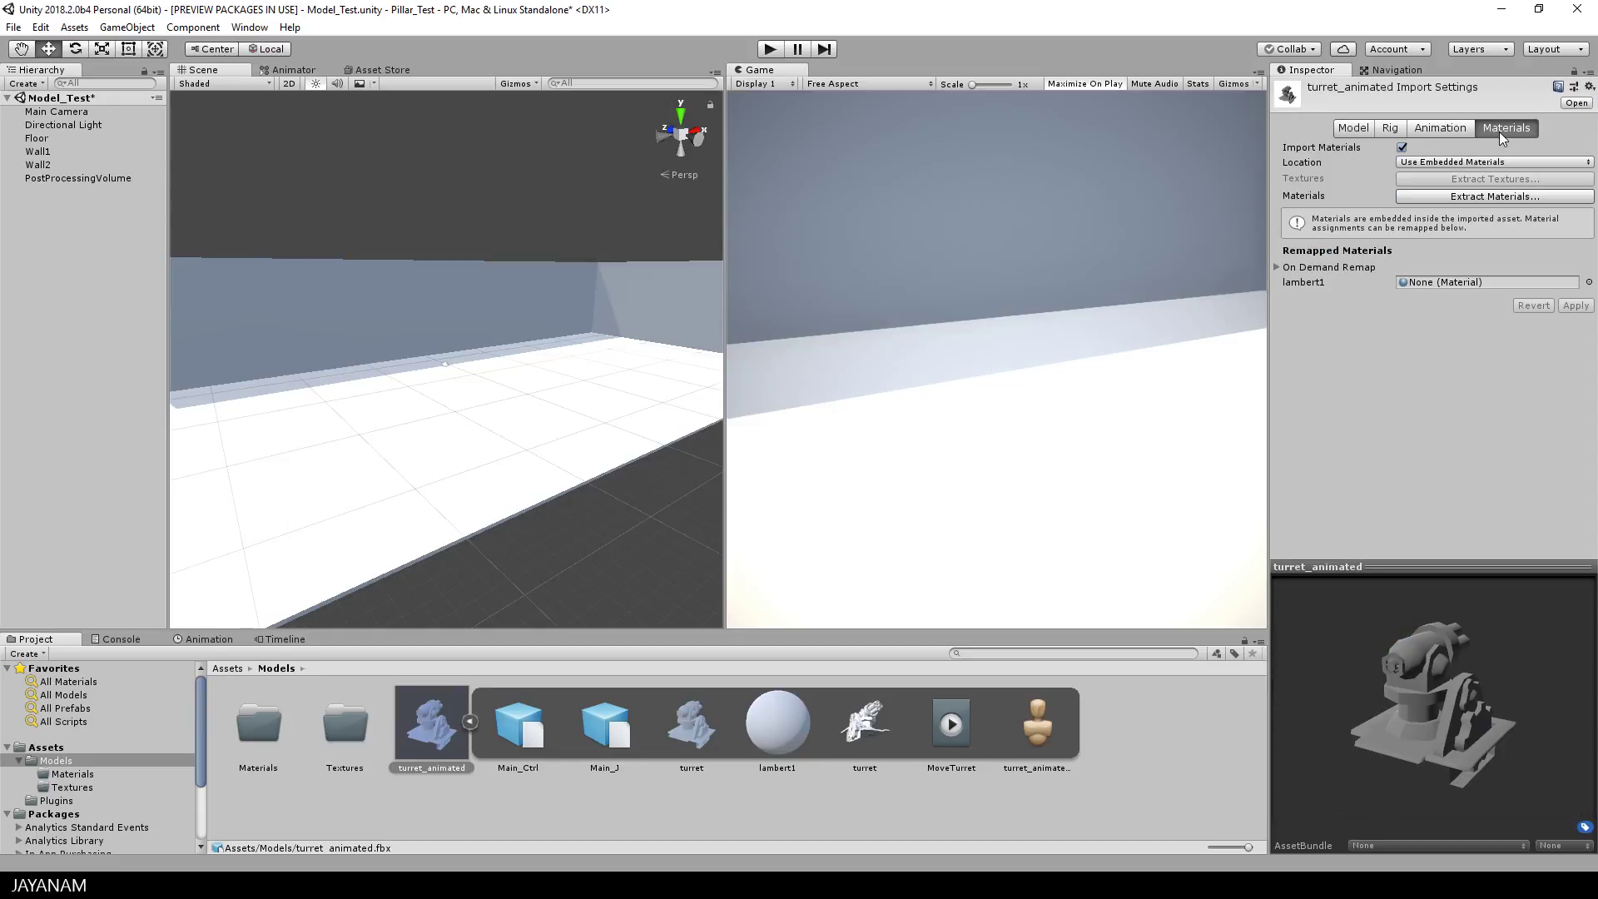
click(1455, 201)
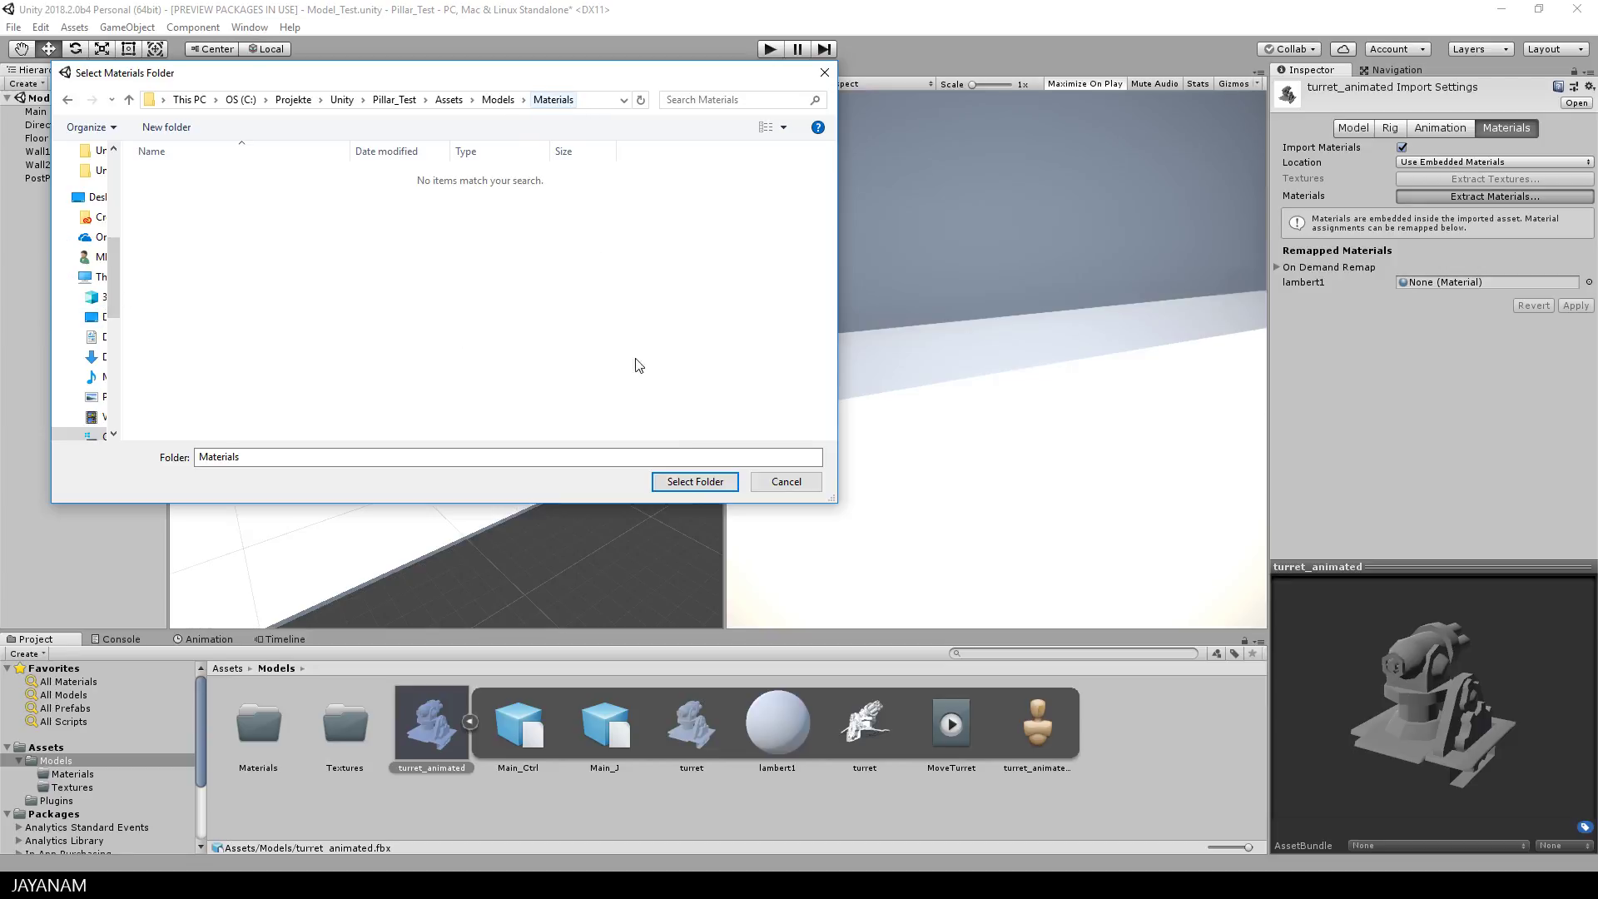
click(695, 481)
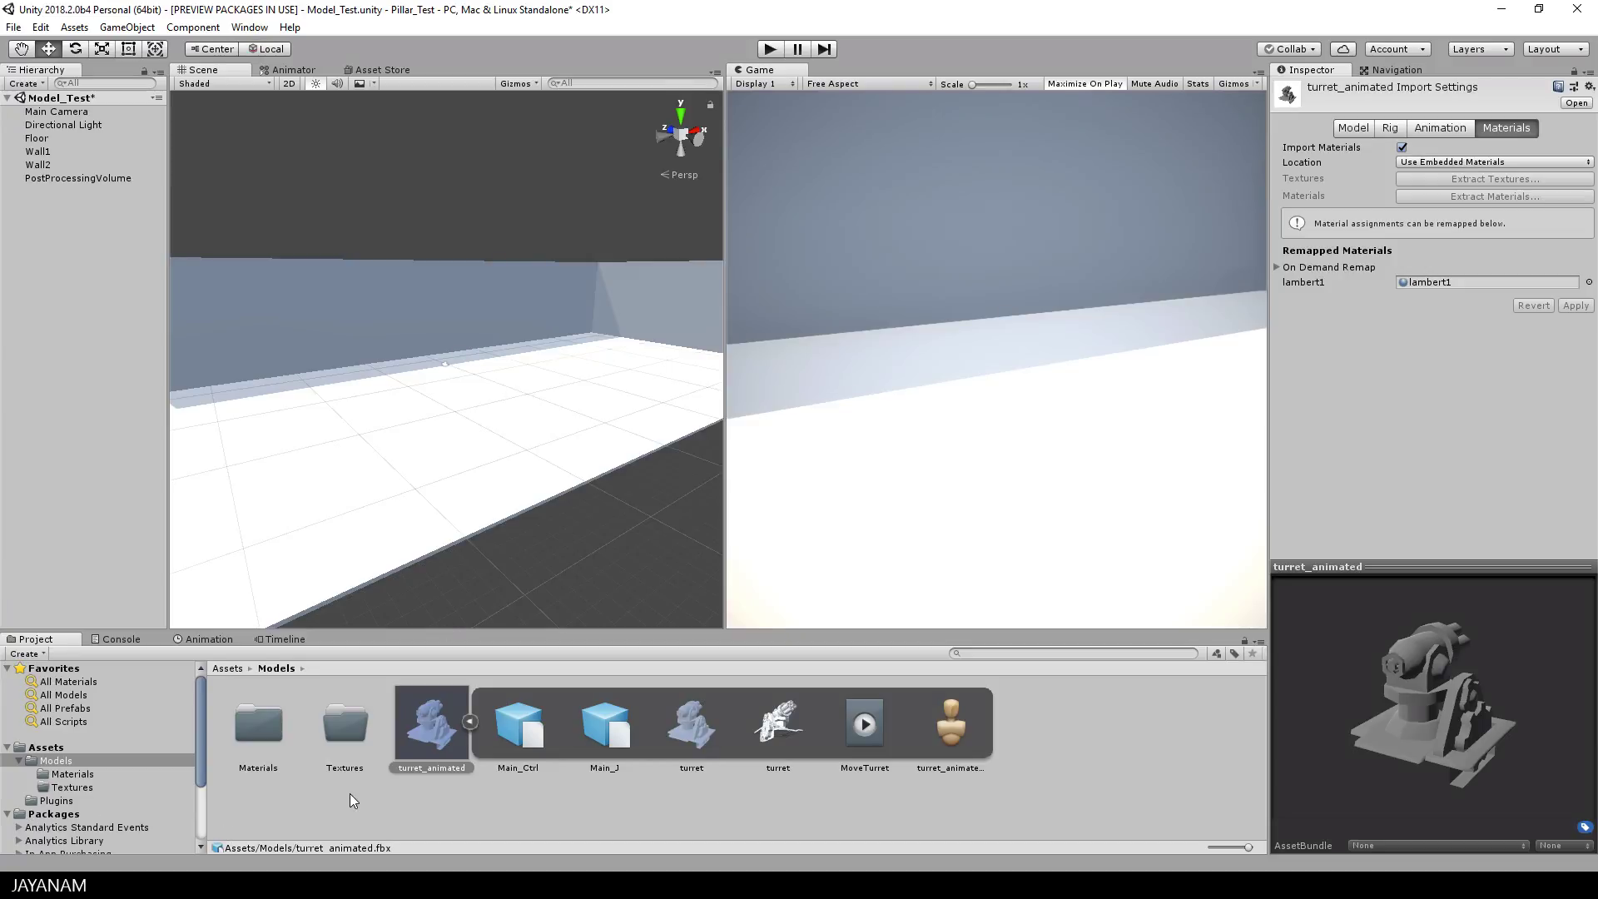
click(49, 778)
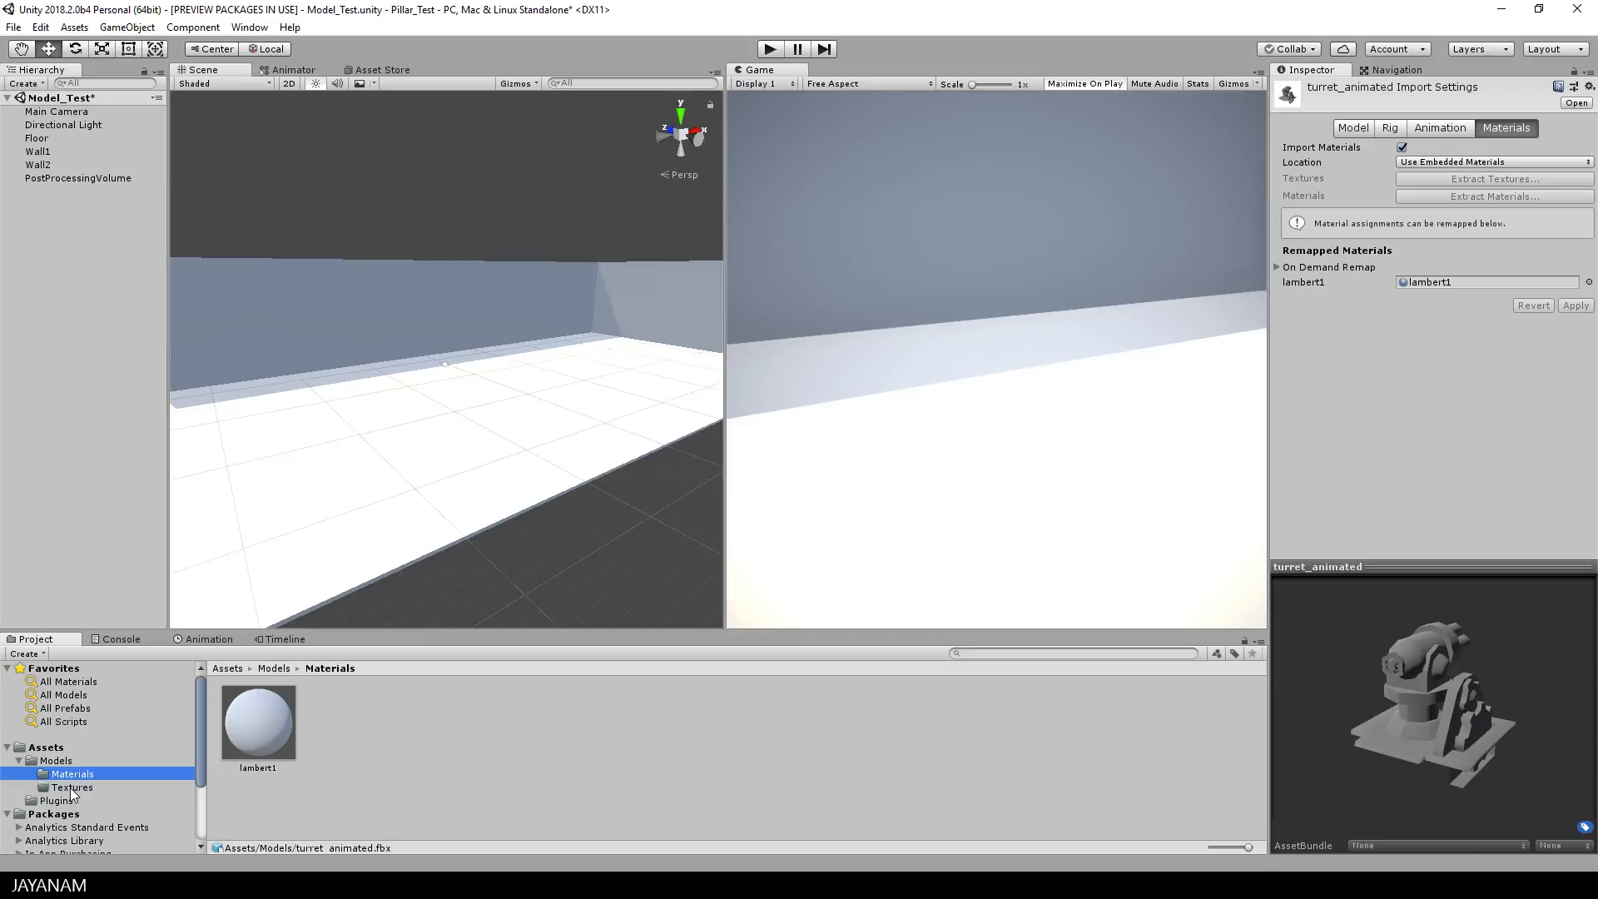
Drag the four turret TGA maps from Explorer into Models/Textures, then close Explorer.
click(70, 787)
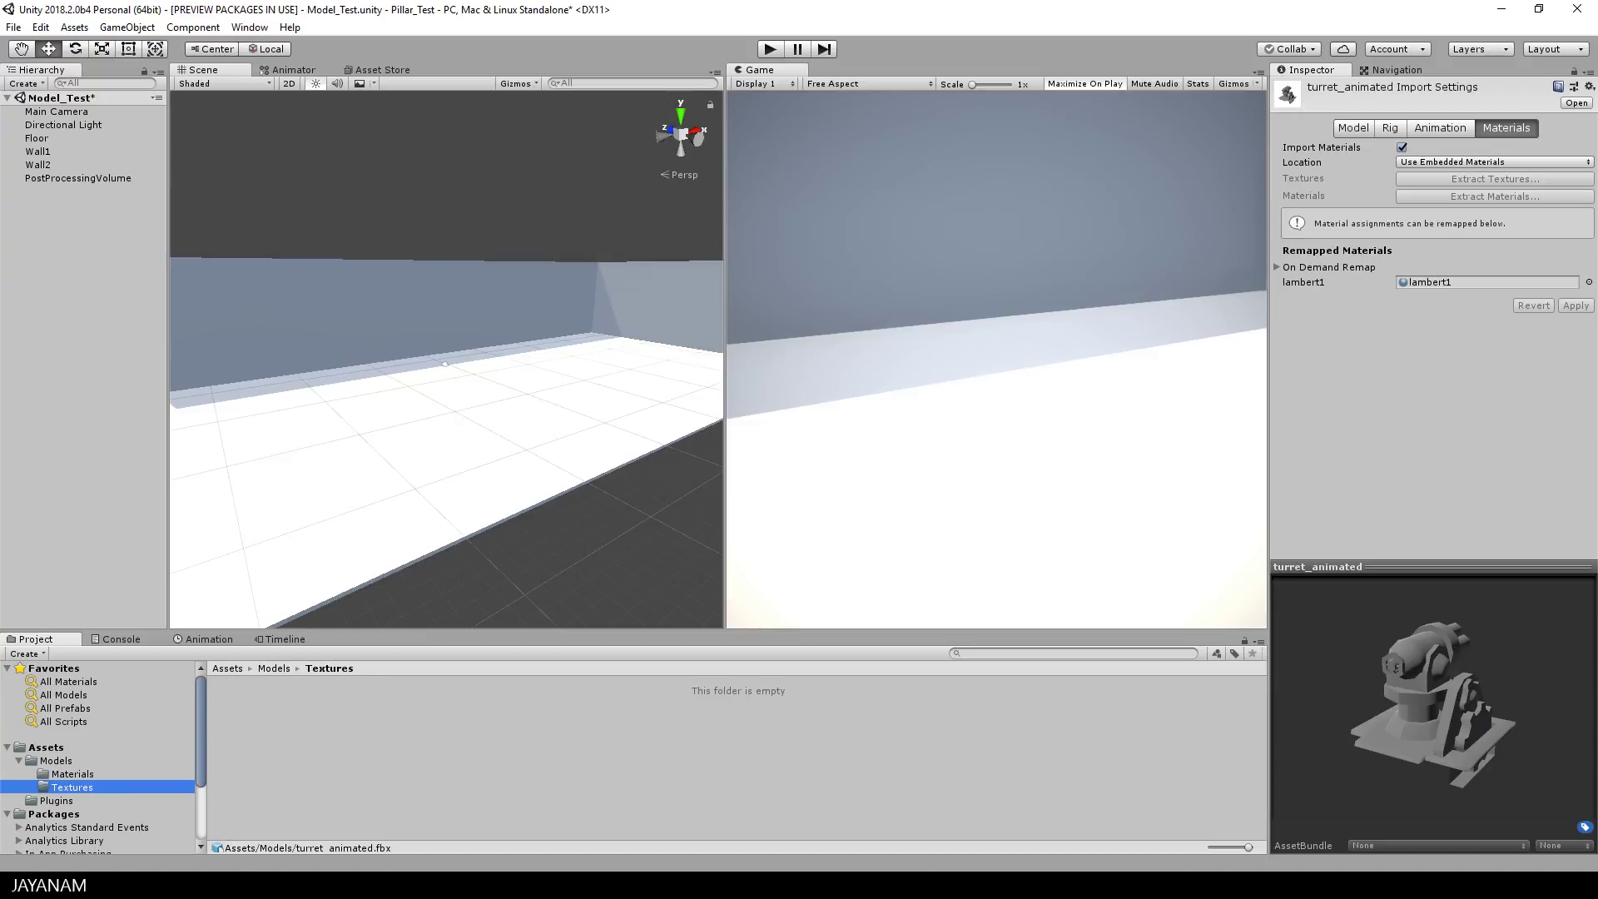
key(alt+Tab)
drag(1418, 561, 468, 736)
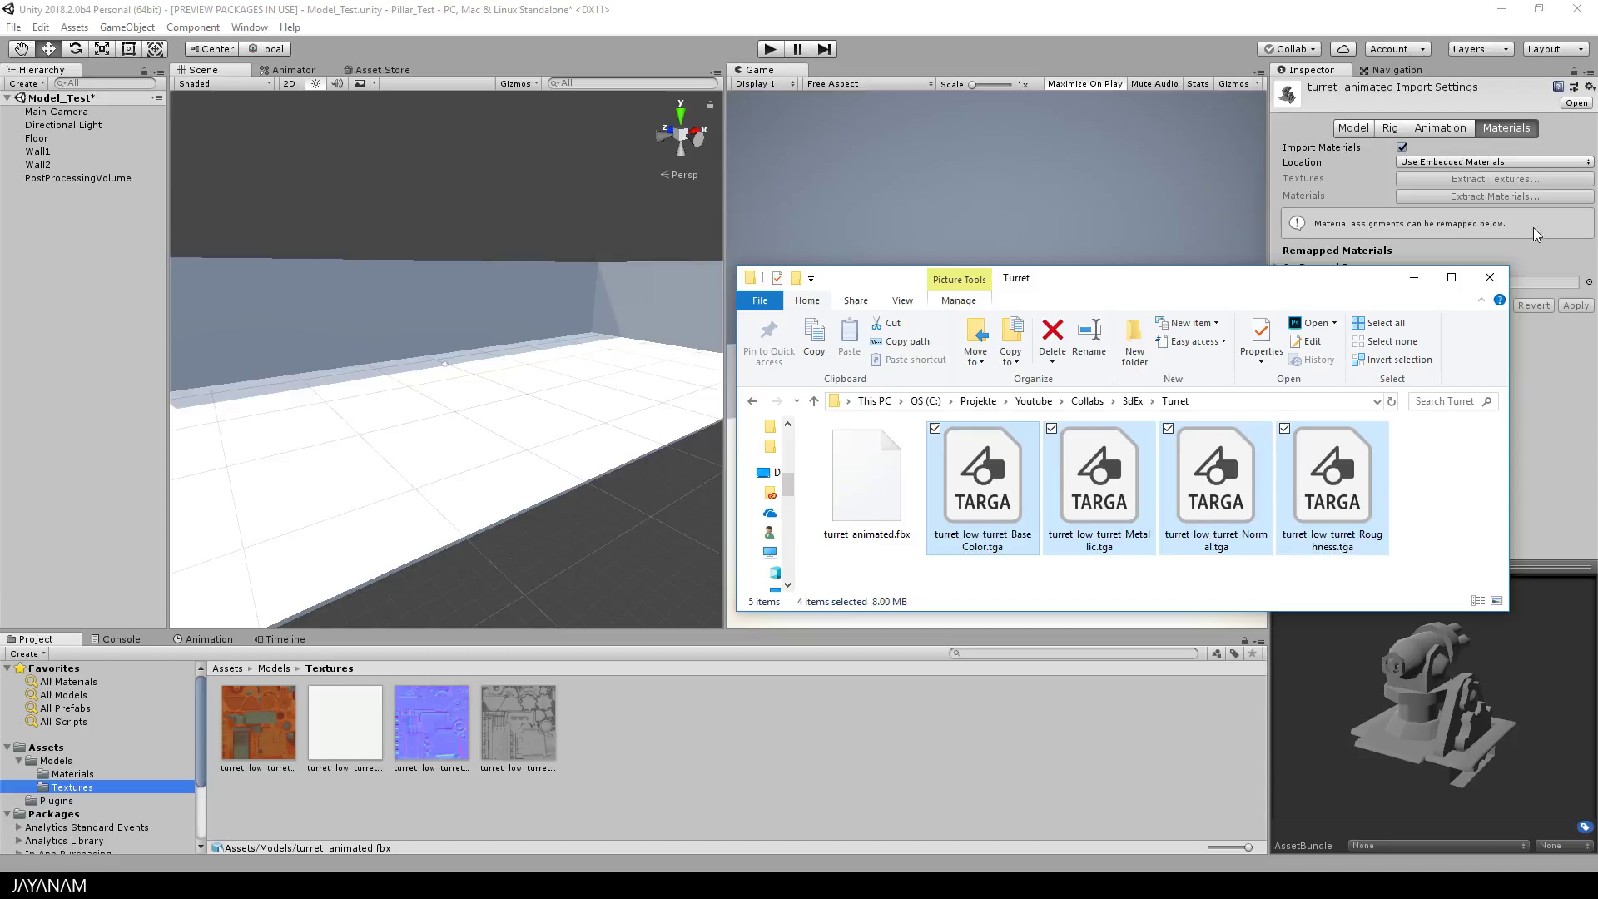
click(1489, 277)
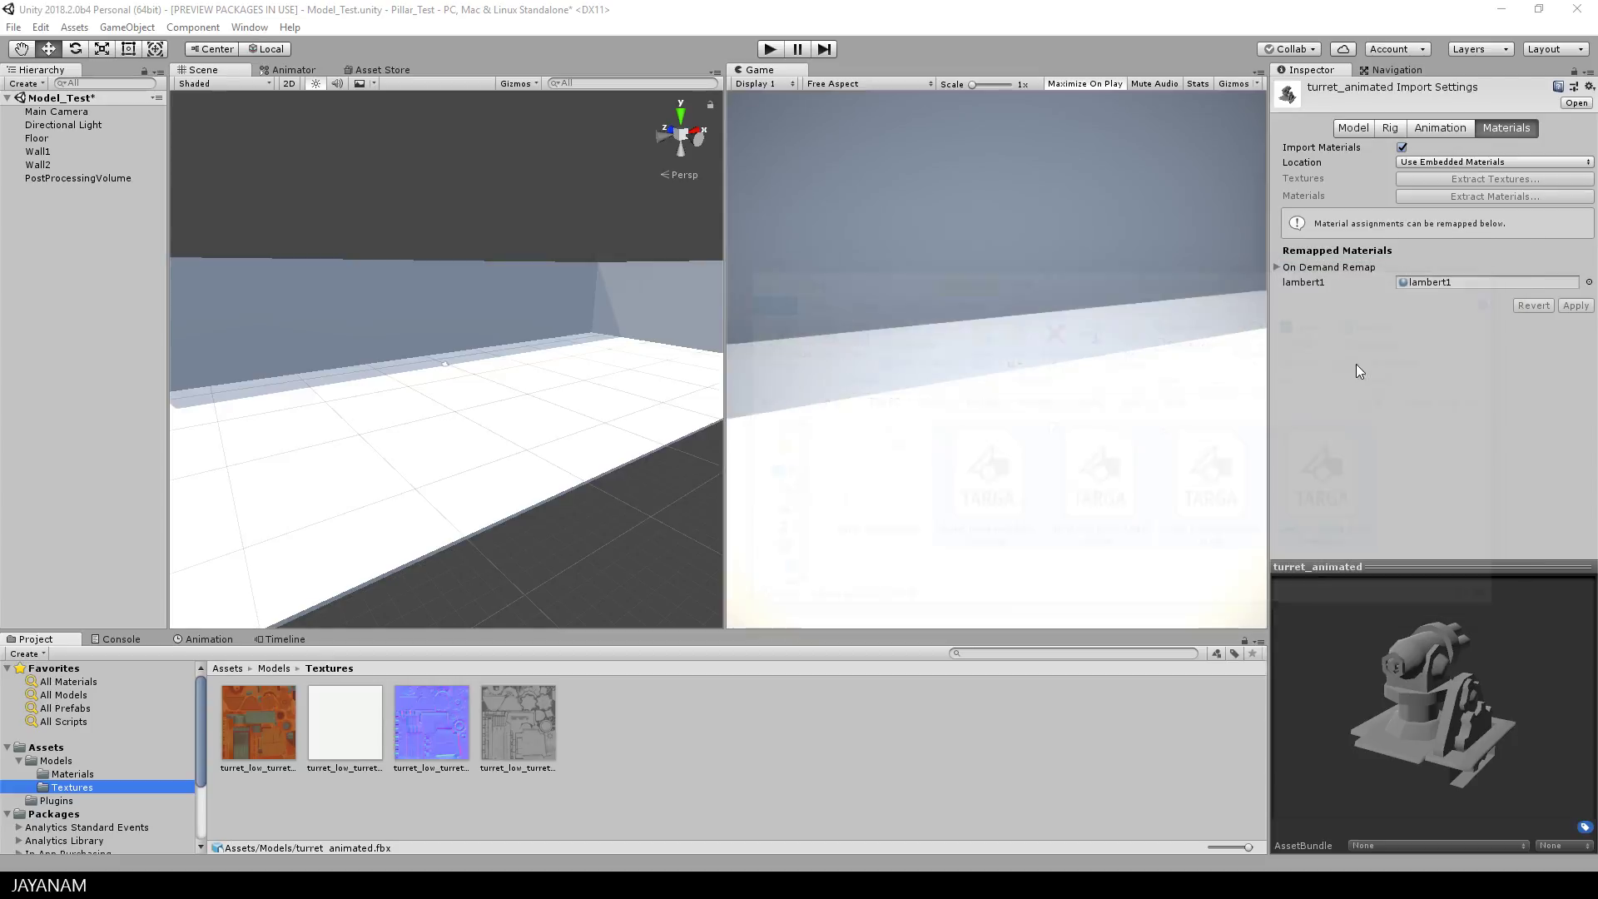
Inspect the BaseColor, Metallic, Normal and Roughness texture import settings.
click(235, 734)
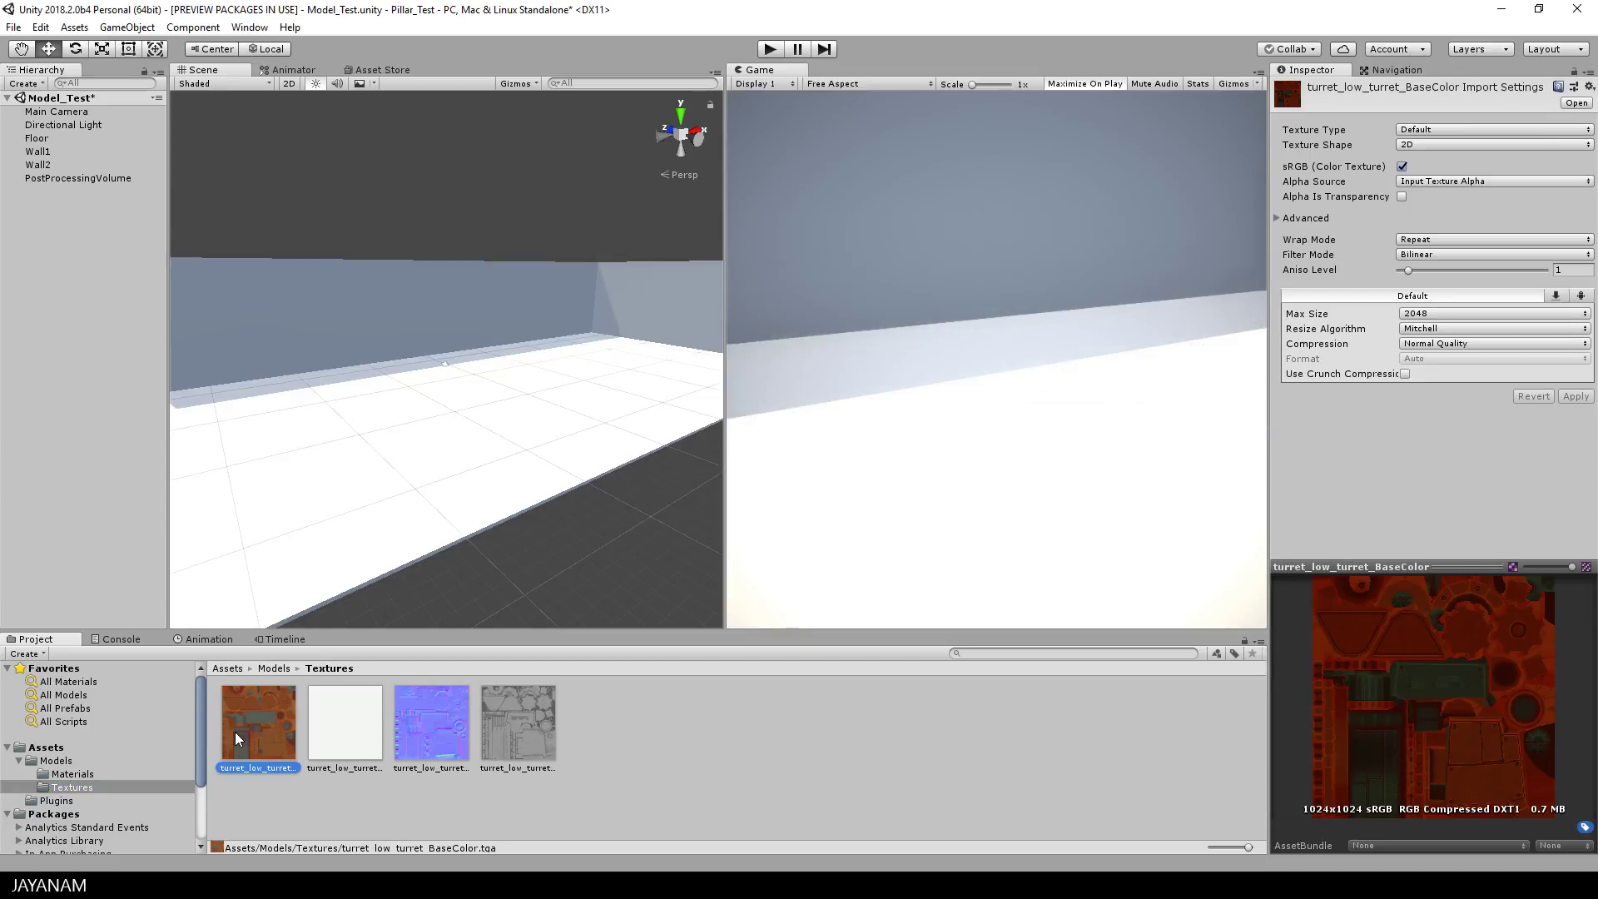
click(343, 733)
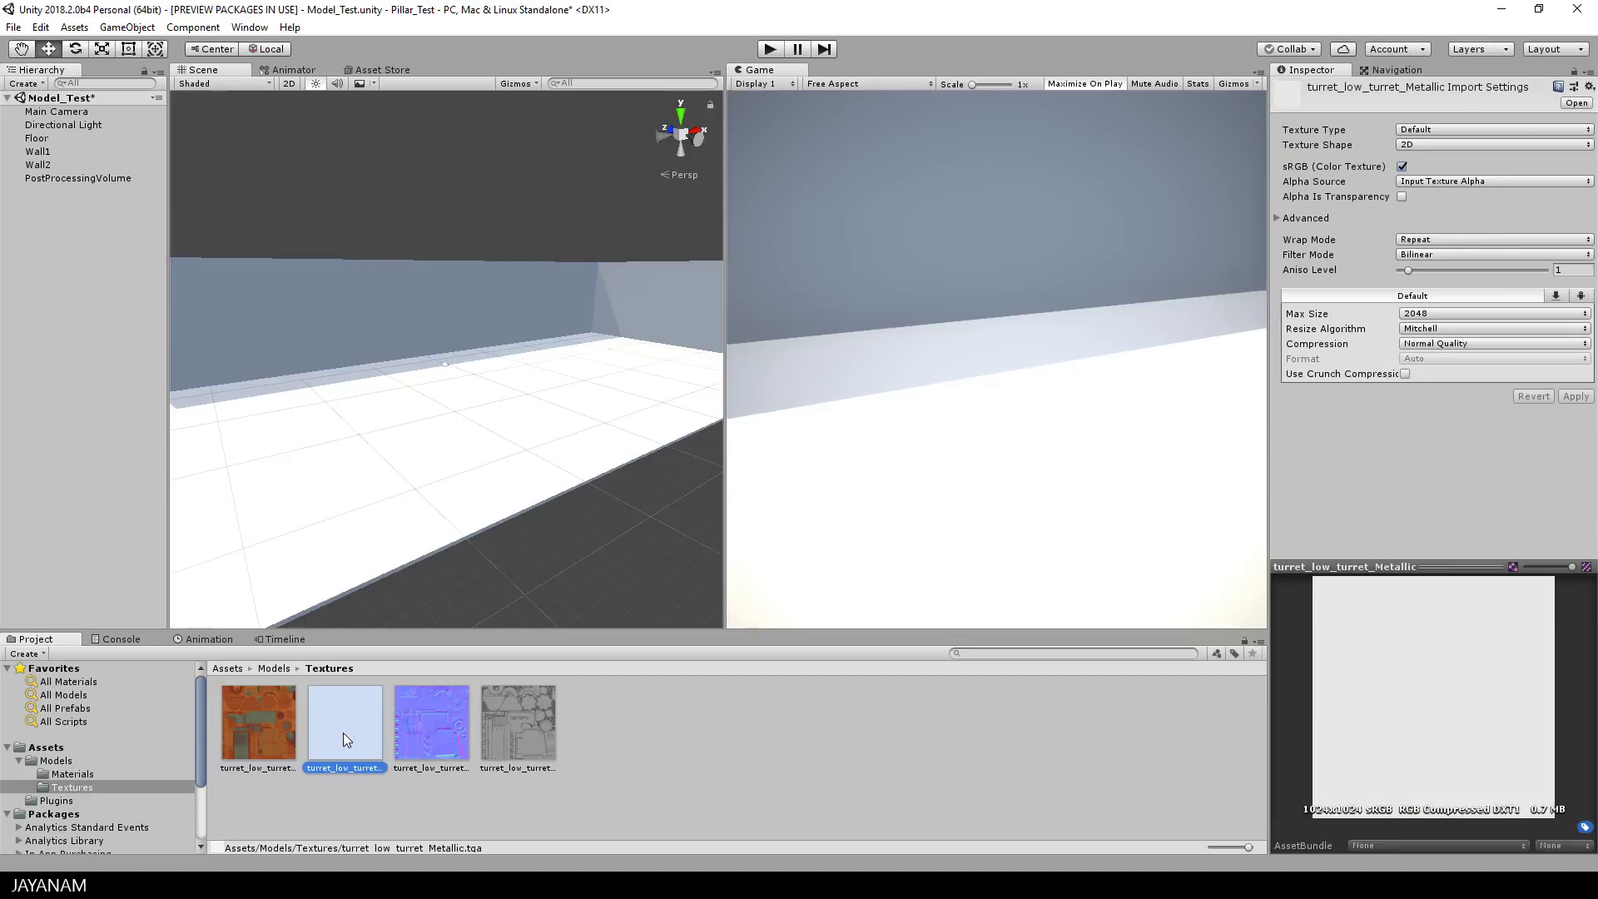
click(436, 719)
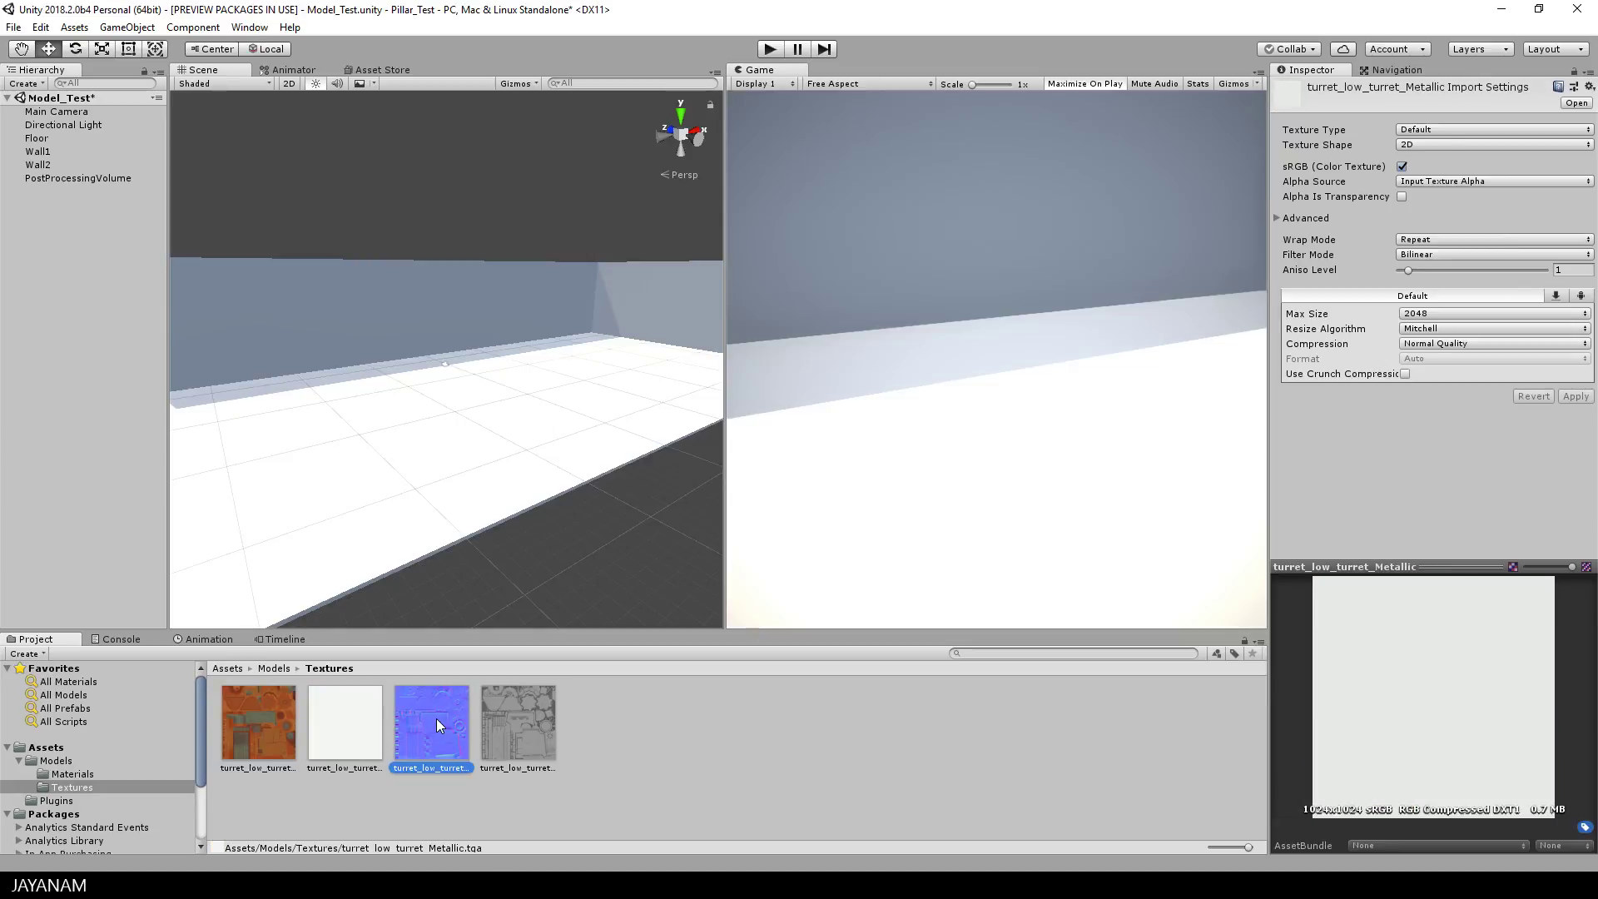
click(531, 730)
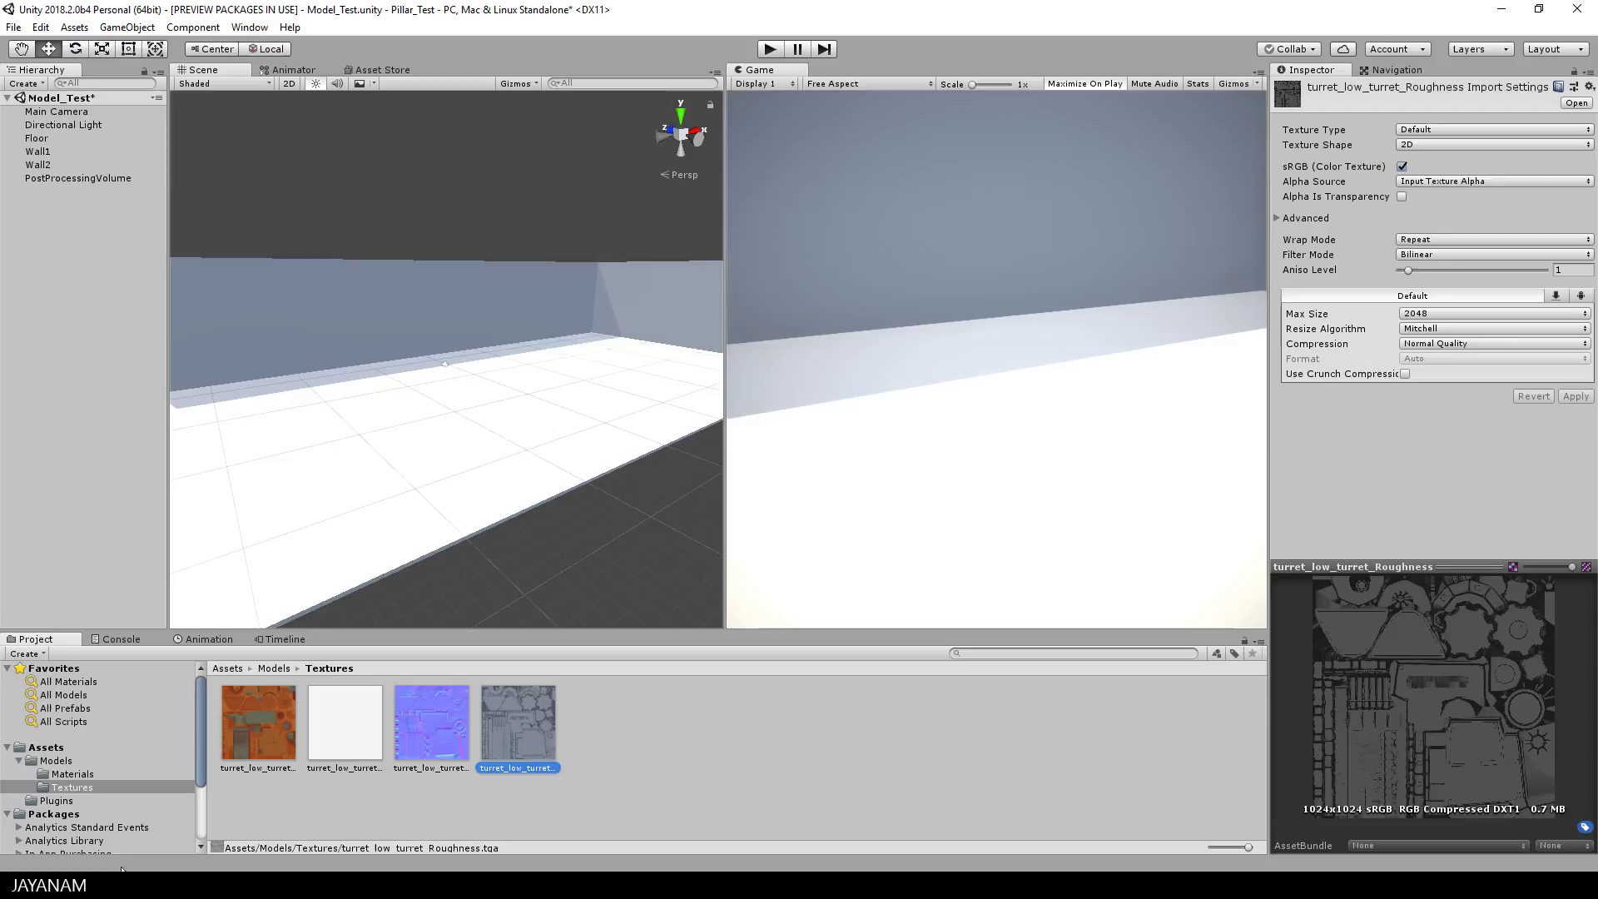
Switch the lambert1 material's shader to Standard (Roughness setup).
click(58, 774)
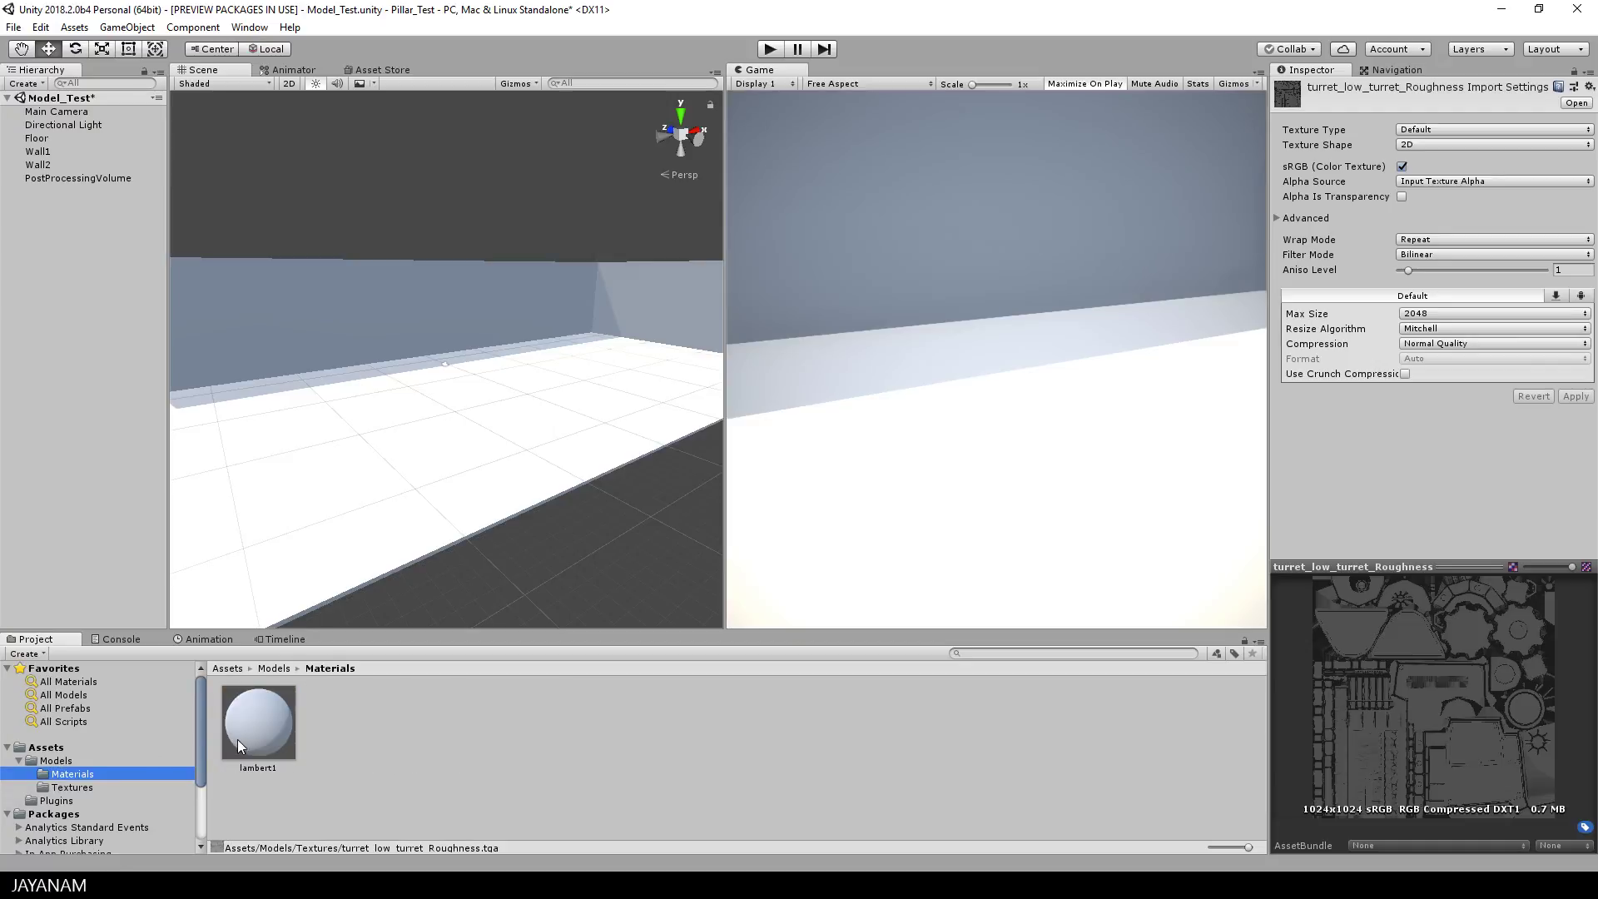
click(256, 726)
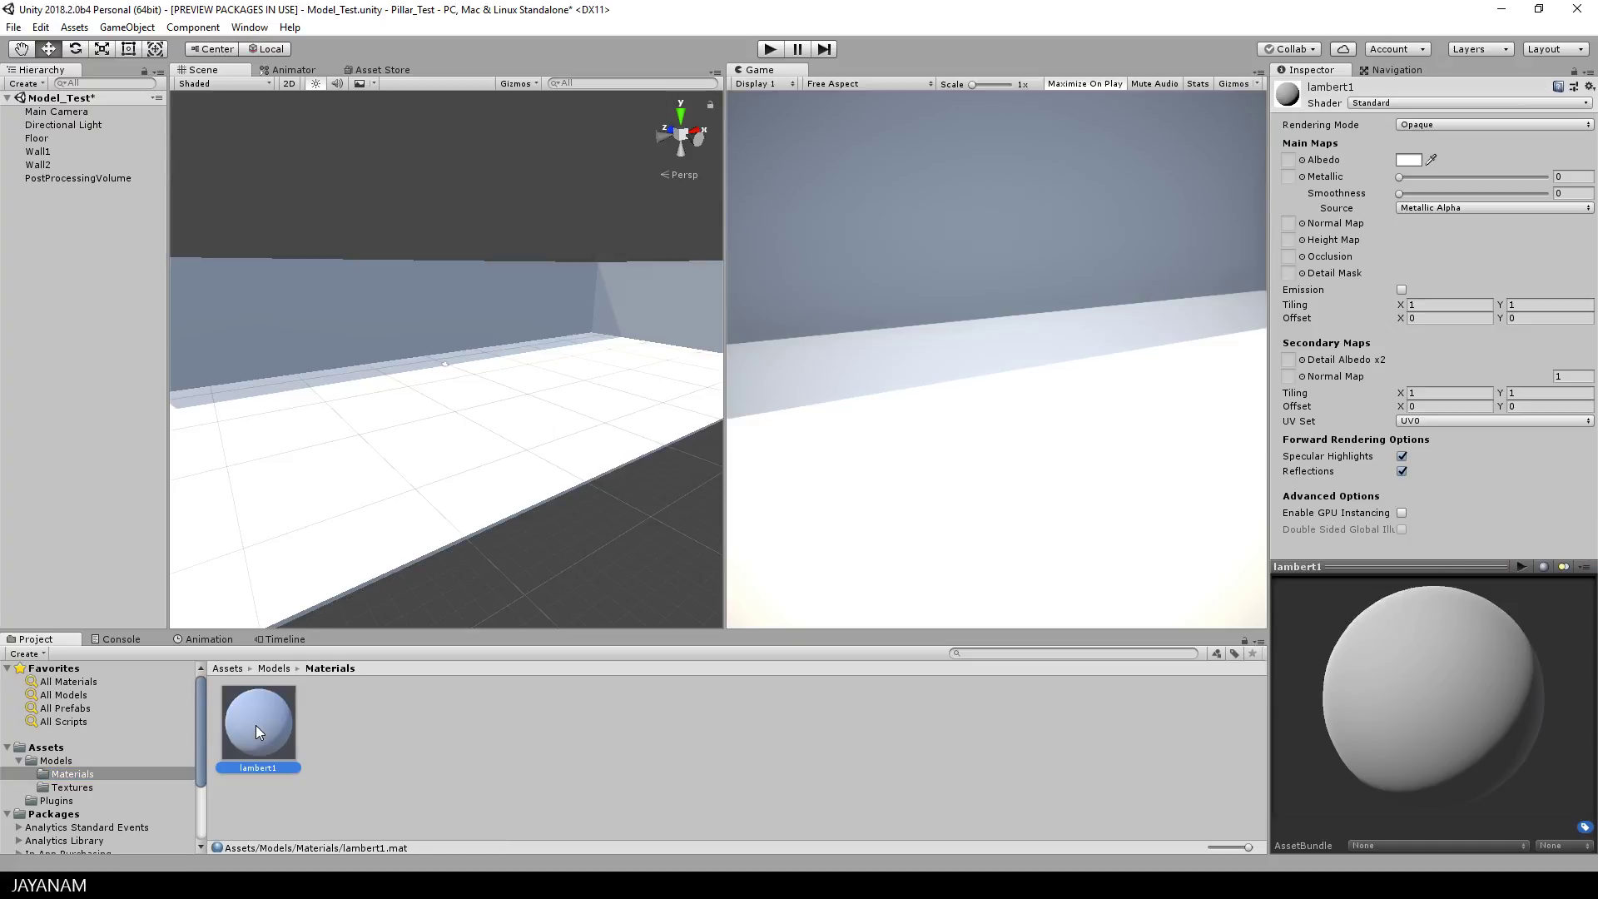
click(1386, 103)
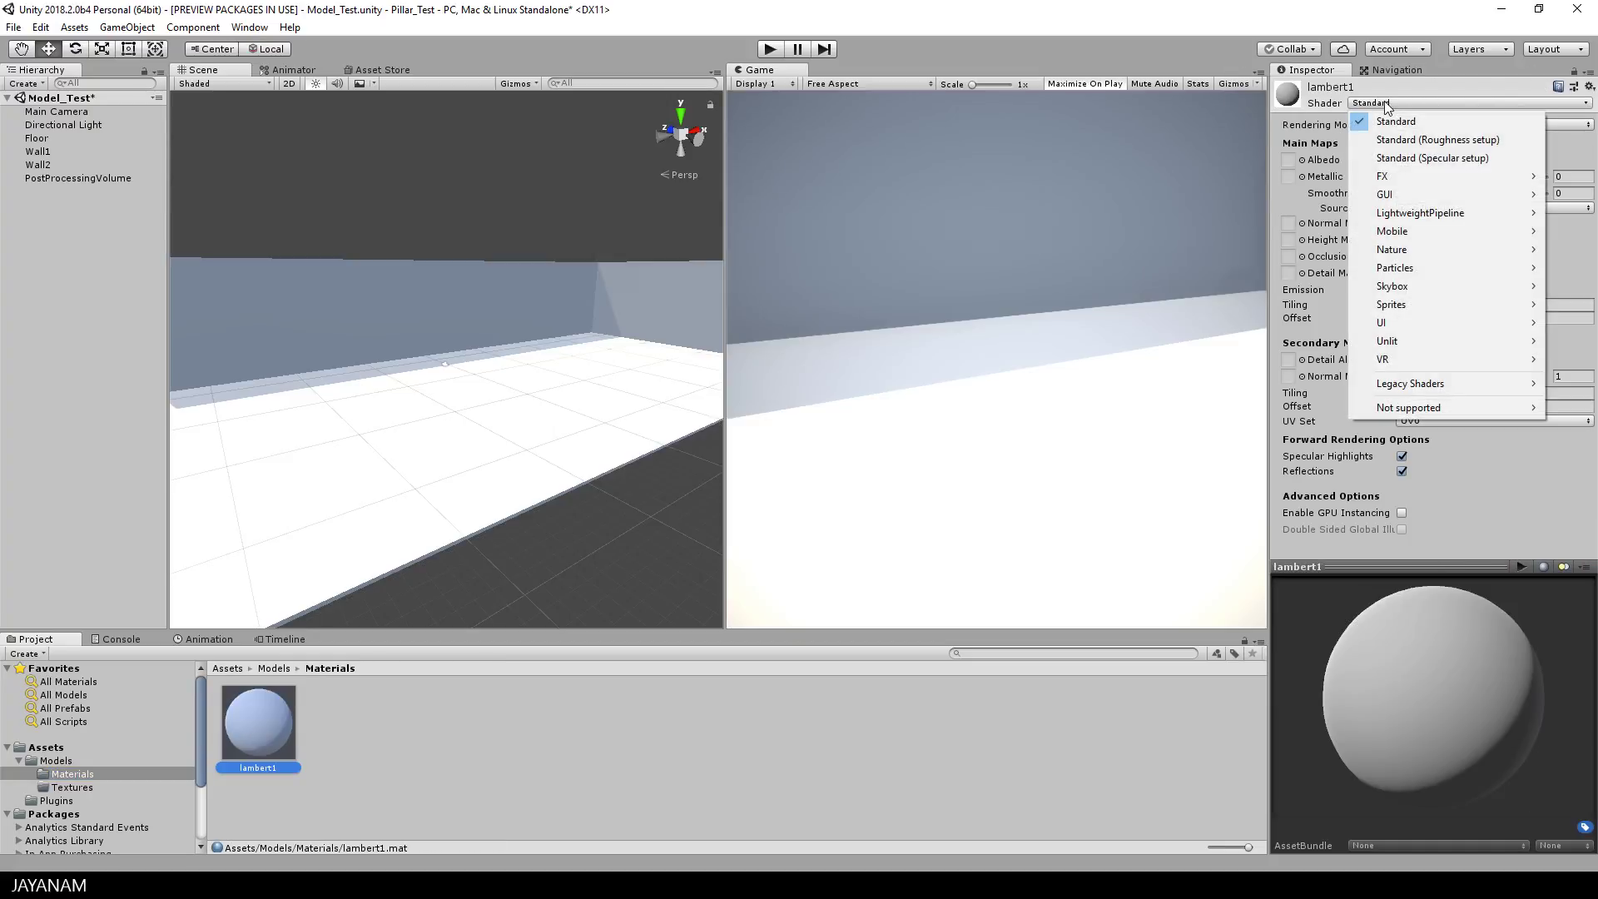
click(1412, 142)
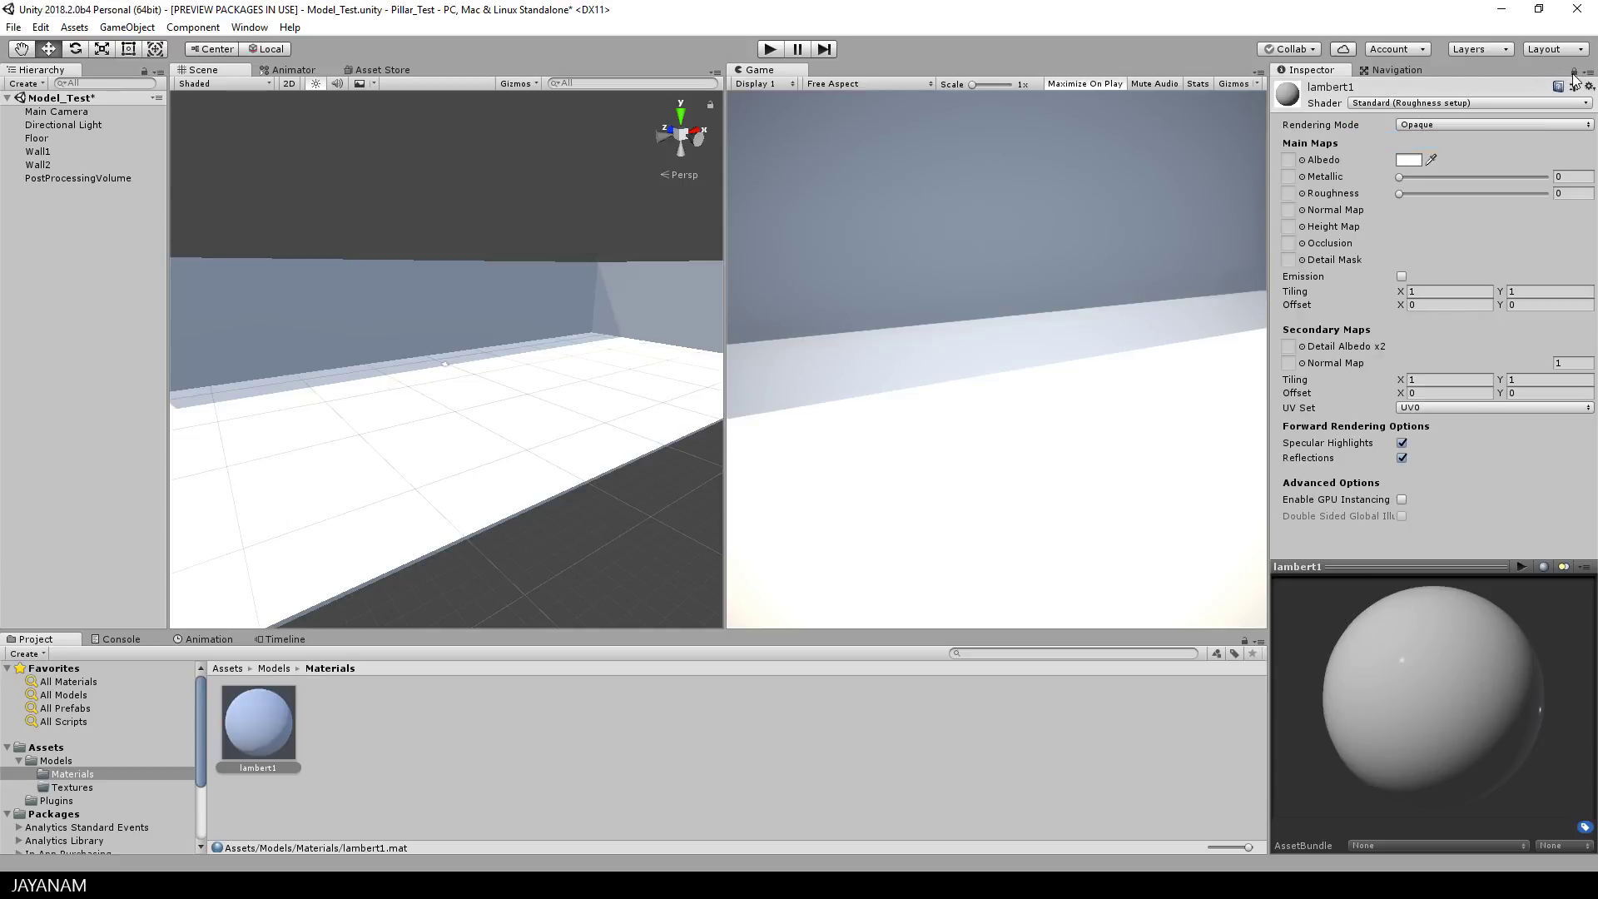
Assign BaseColor, Metallic, Roughness and Normal maps to lambert1, fixing the normal map type.
click(75, 788)
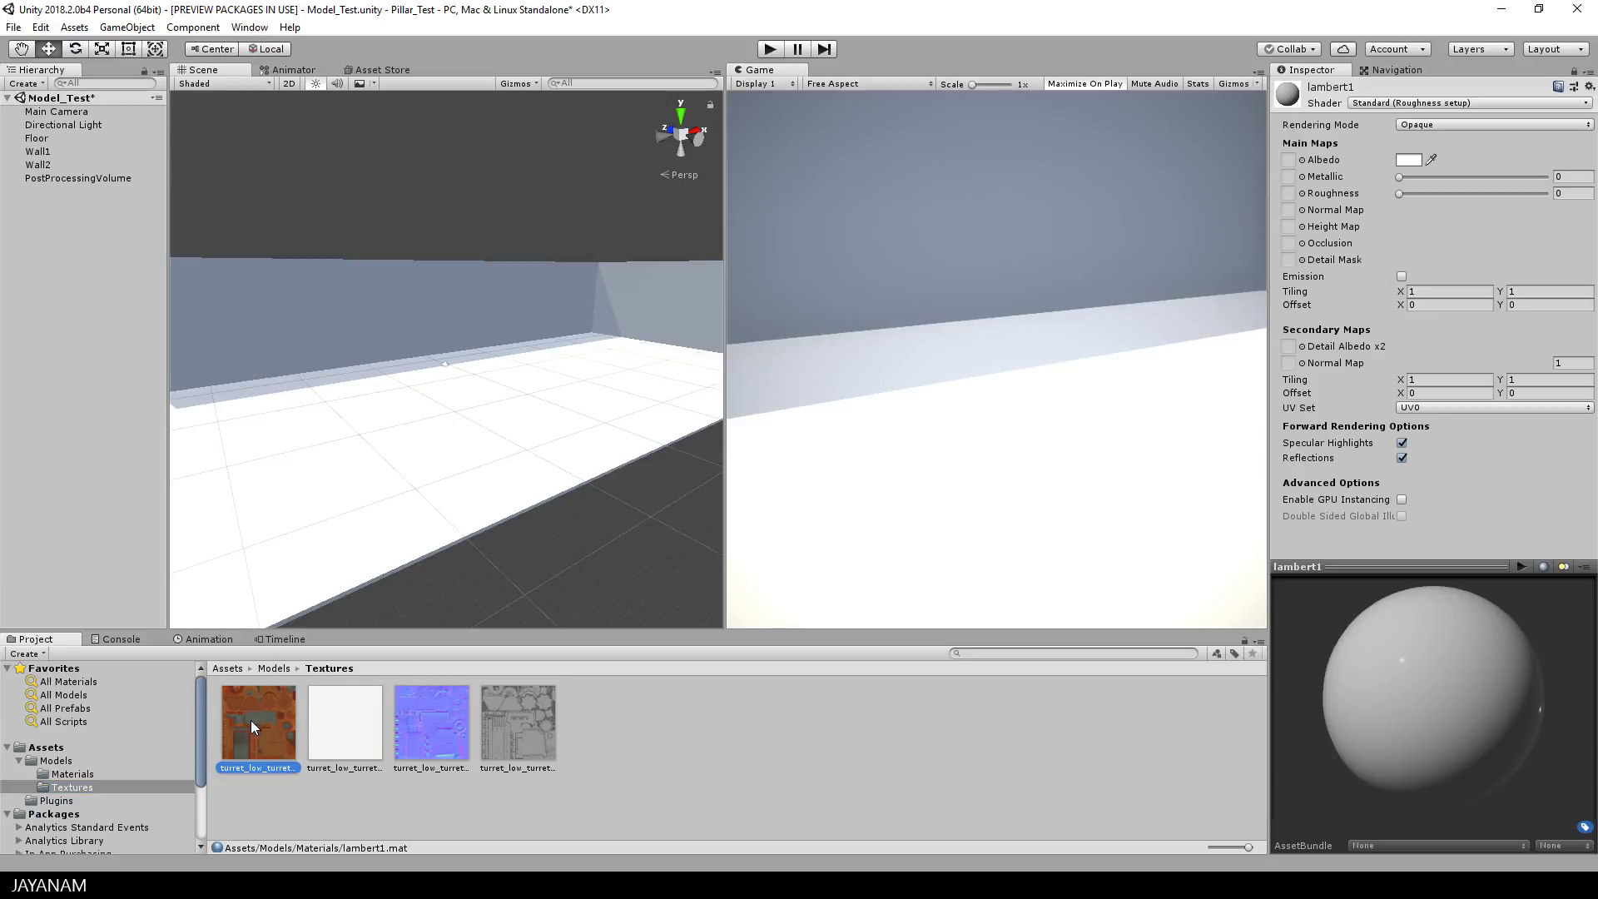
drag(251, 720, 1290, 161)
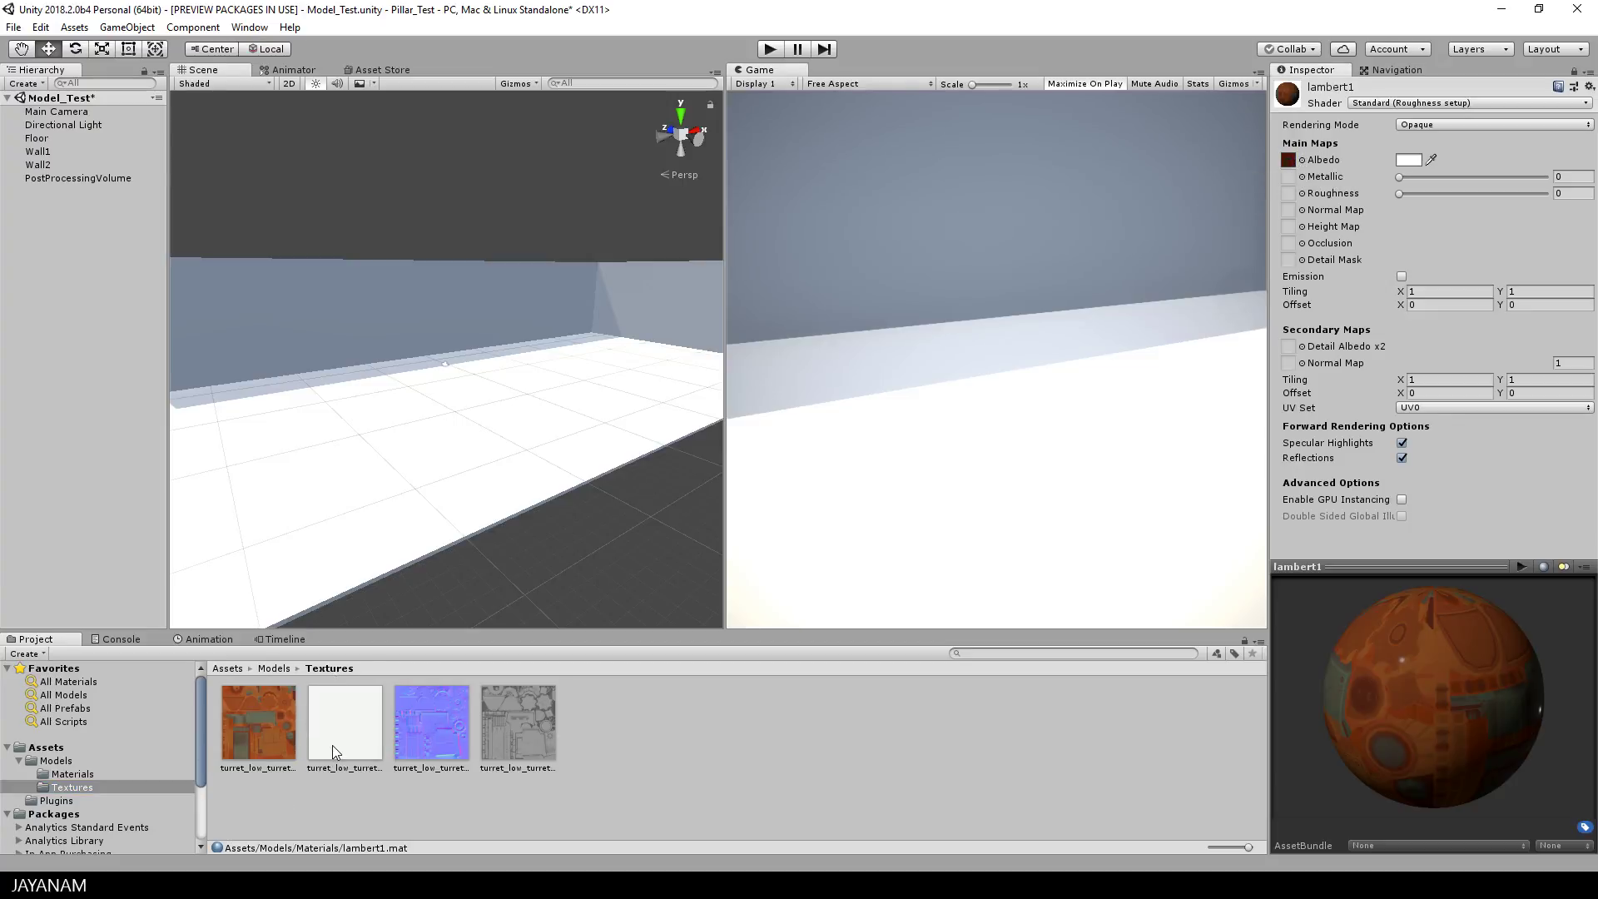
drag(332, 746, 1290, 181)
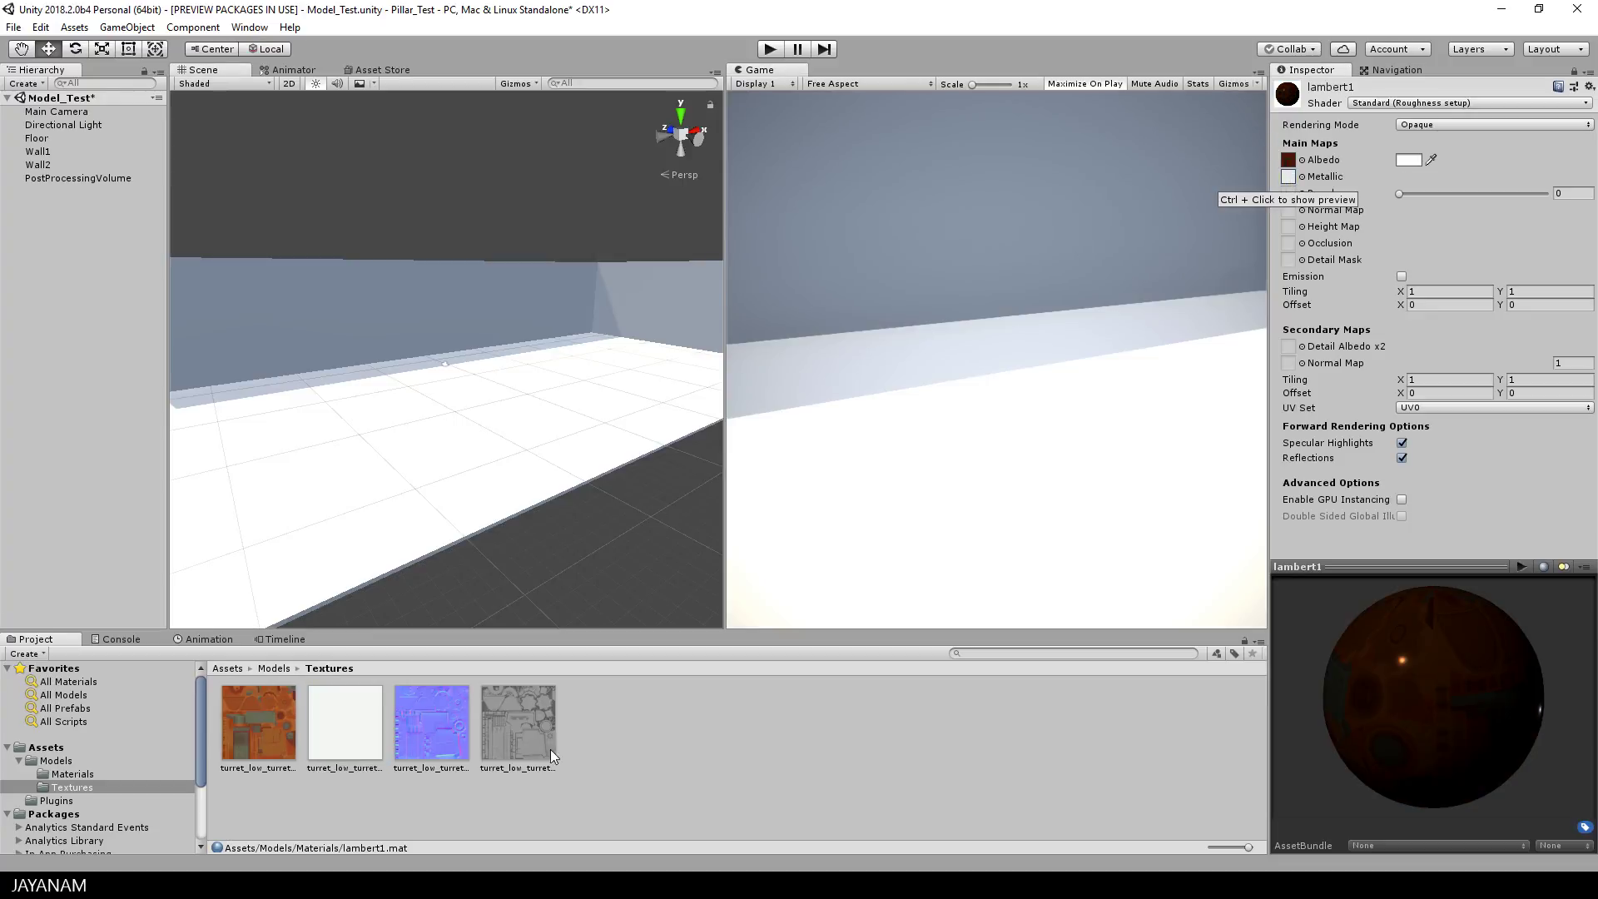
drag(521, 736, 1295, 198)
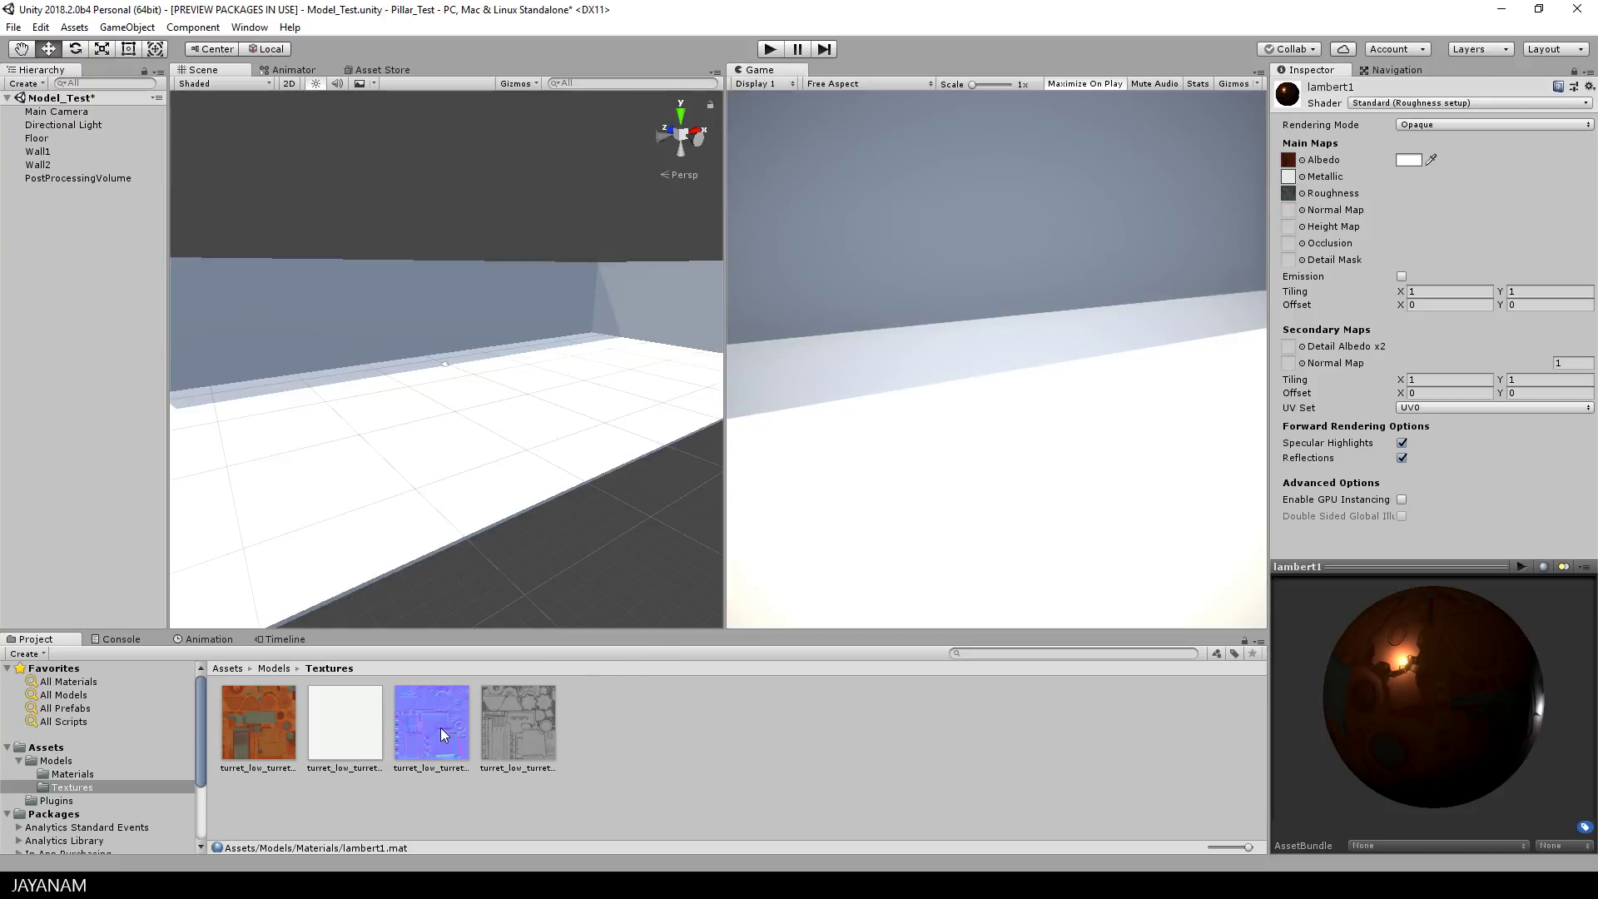
drag(446, 731, 1289, 210)
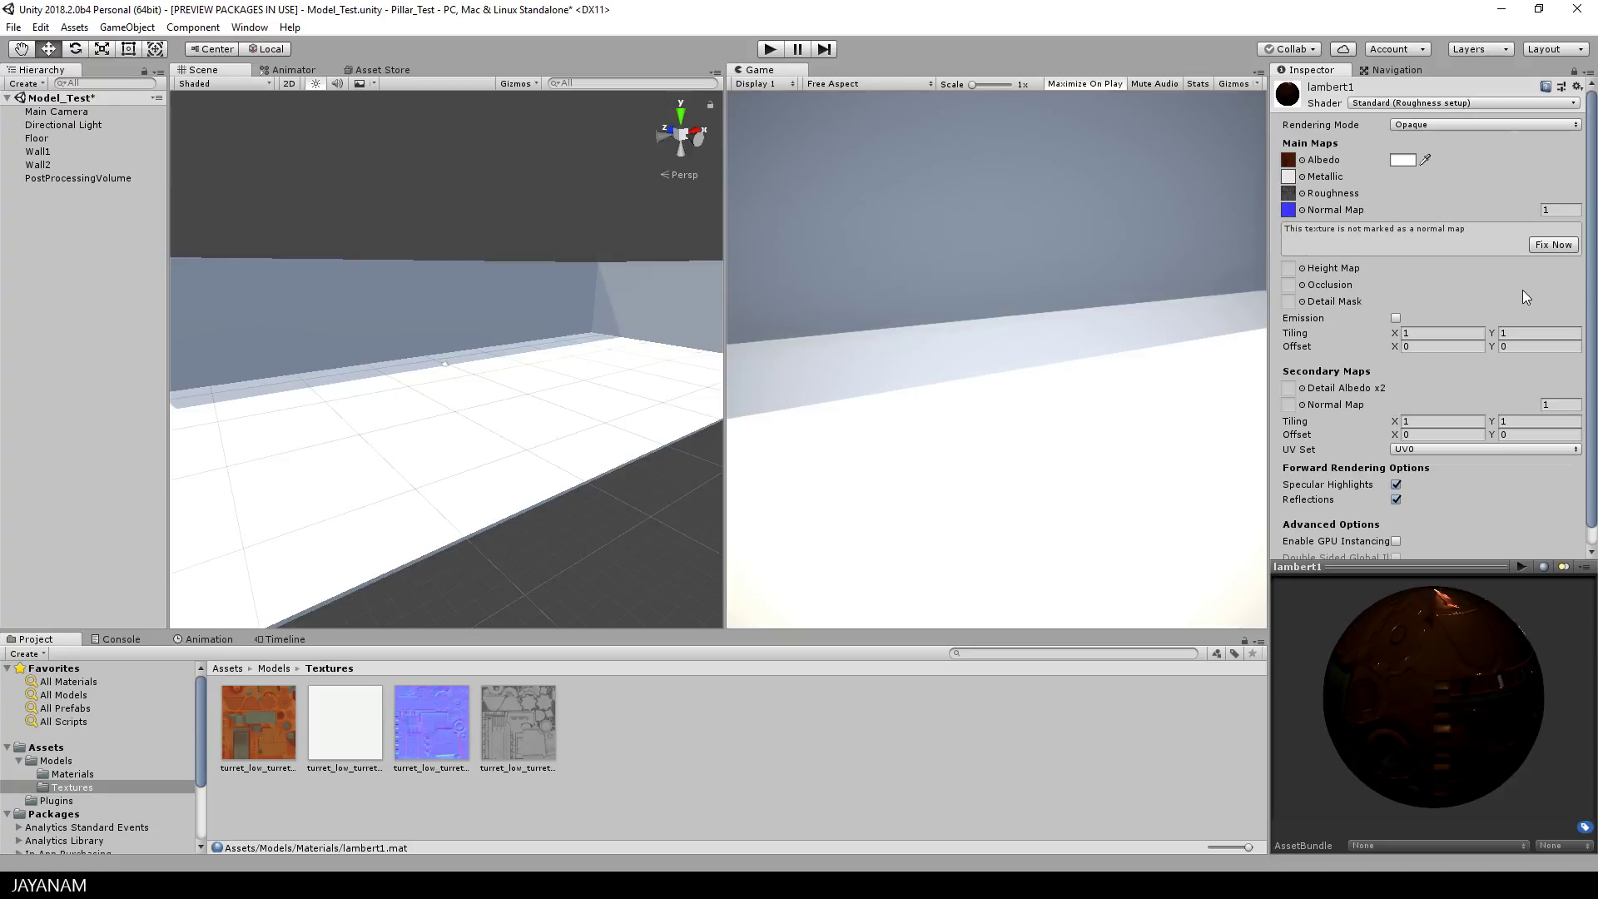
click(1550, 245)
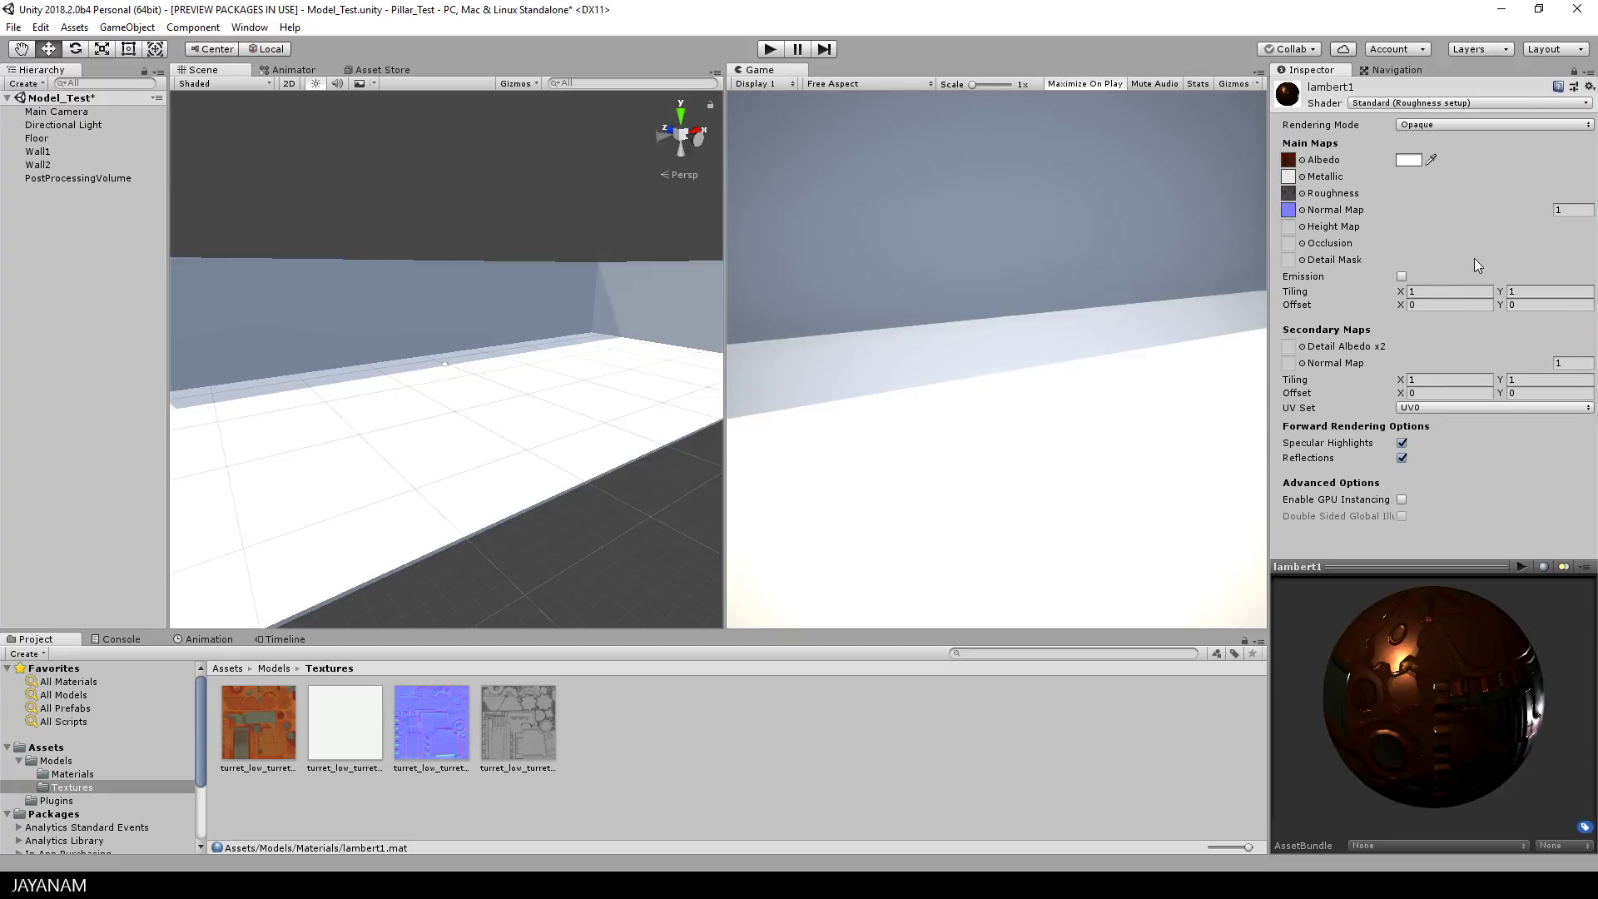
drag(1436, 694, 1365, 715)
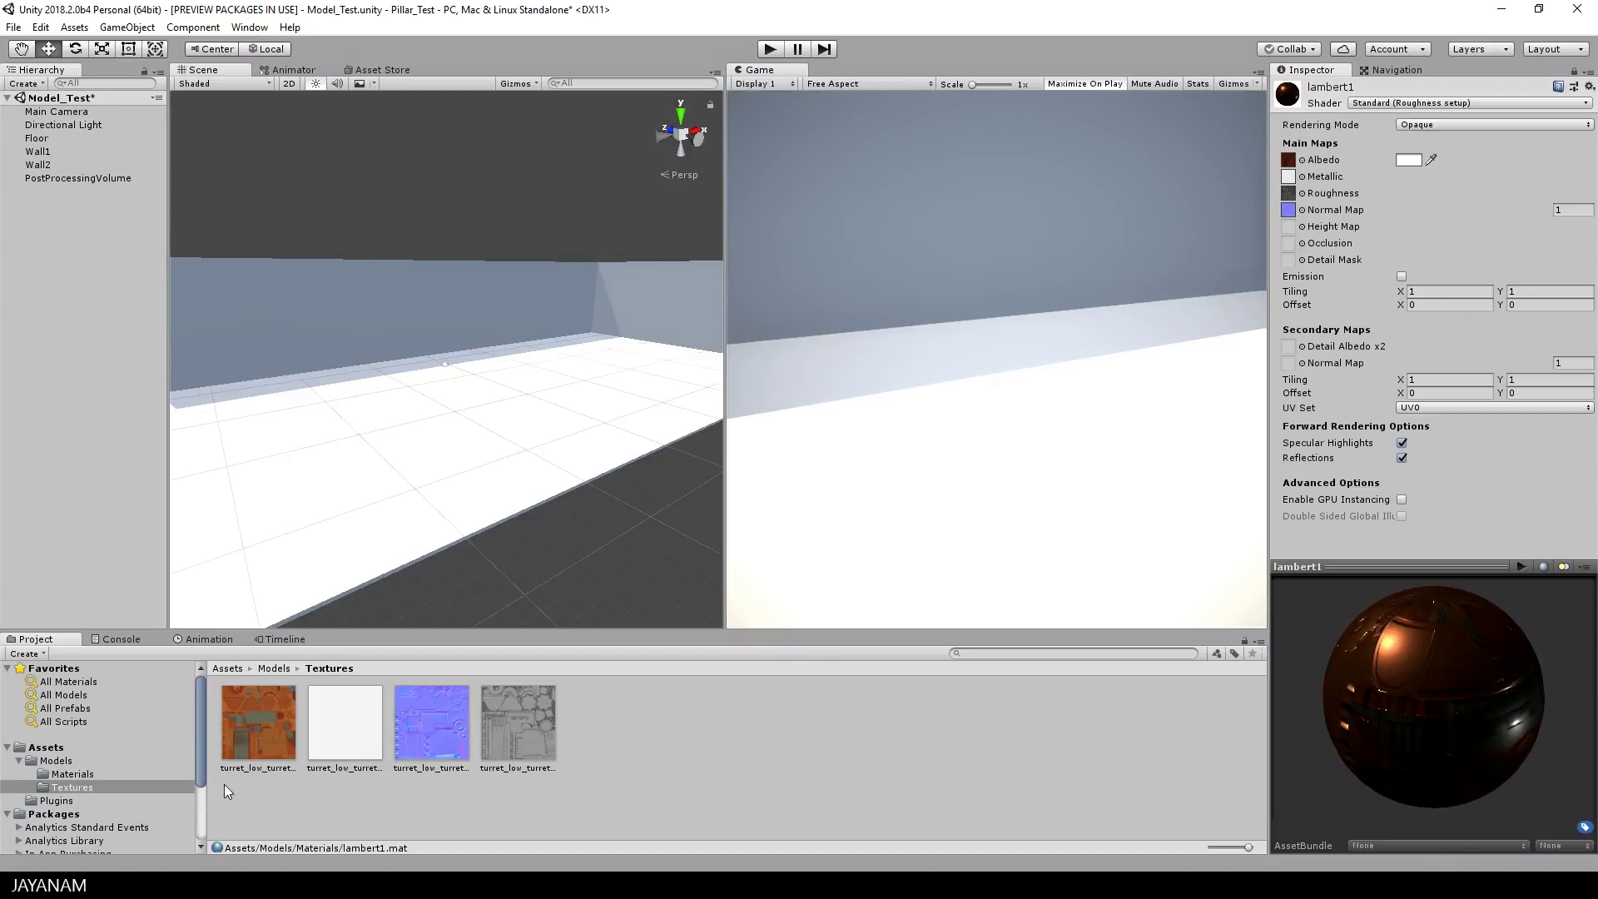
Select turret_animated in Models and preview the textured model.
click(55, 761)
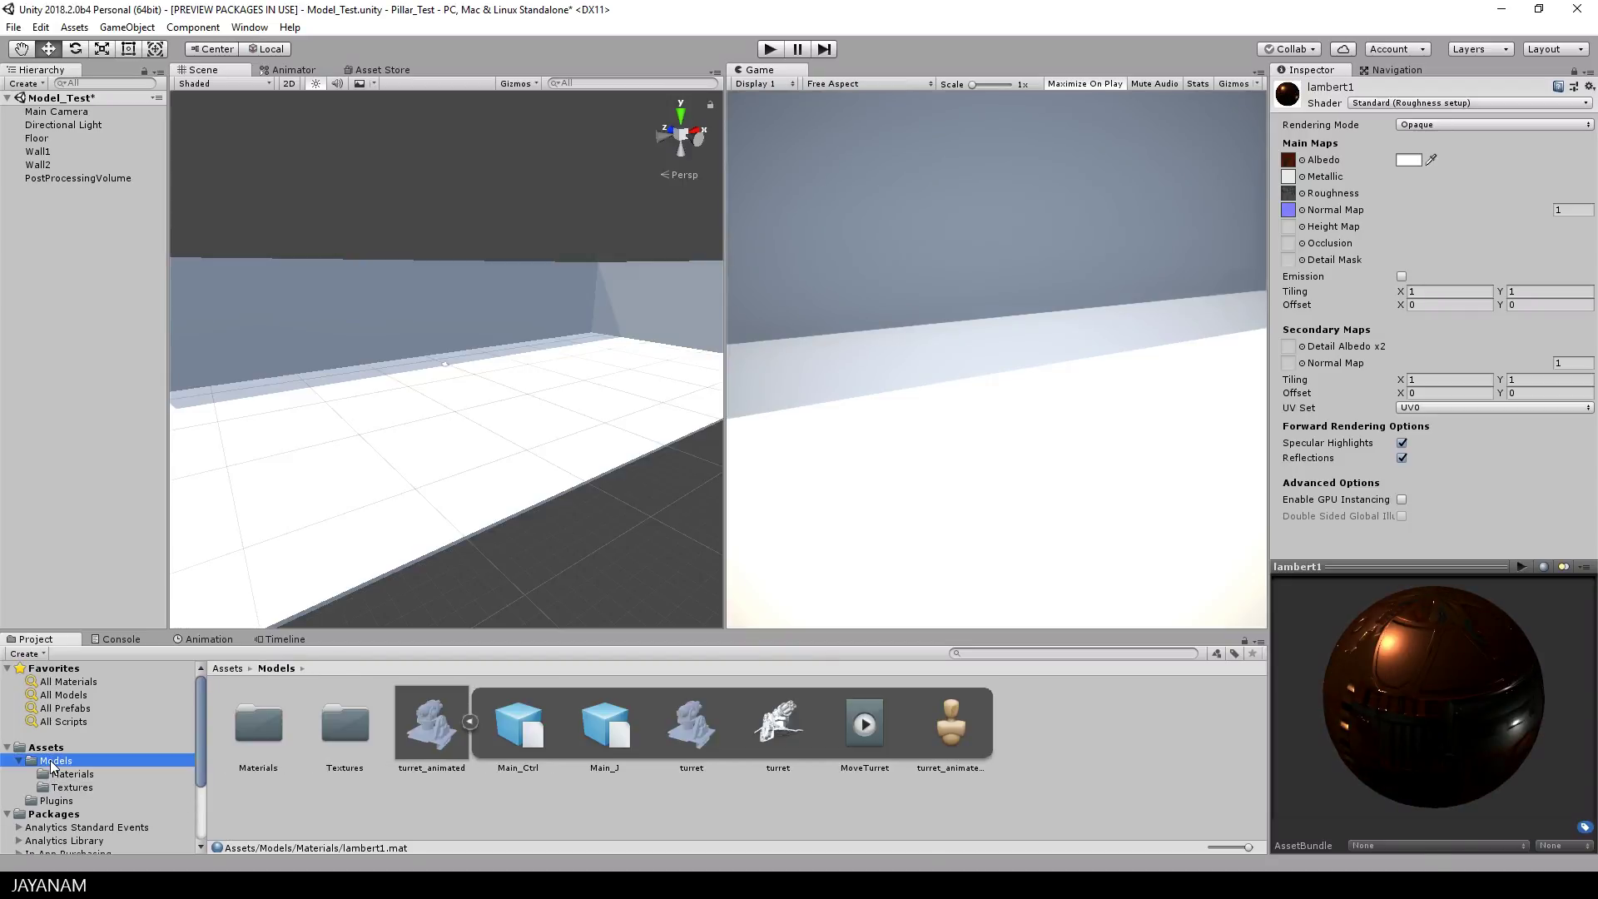
click(441, 728)
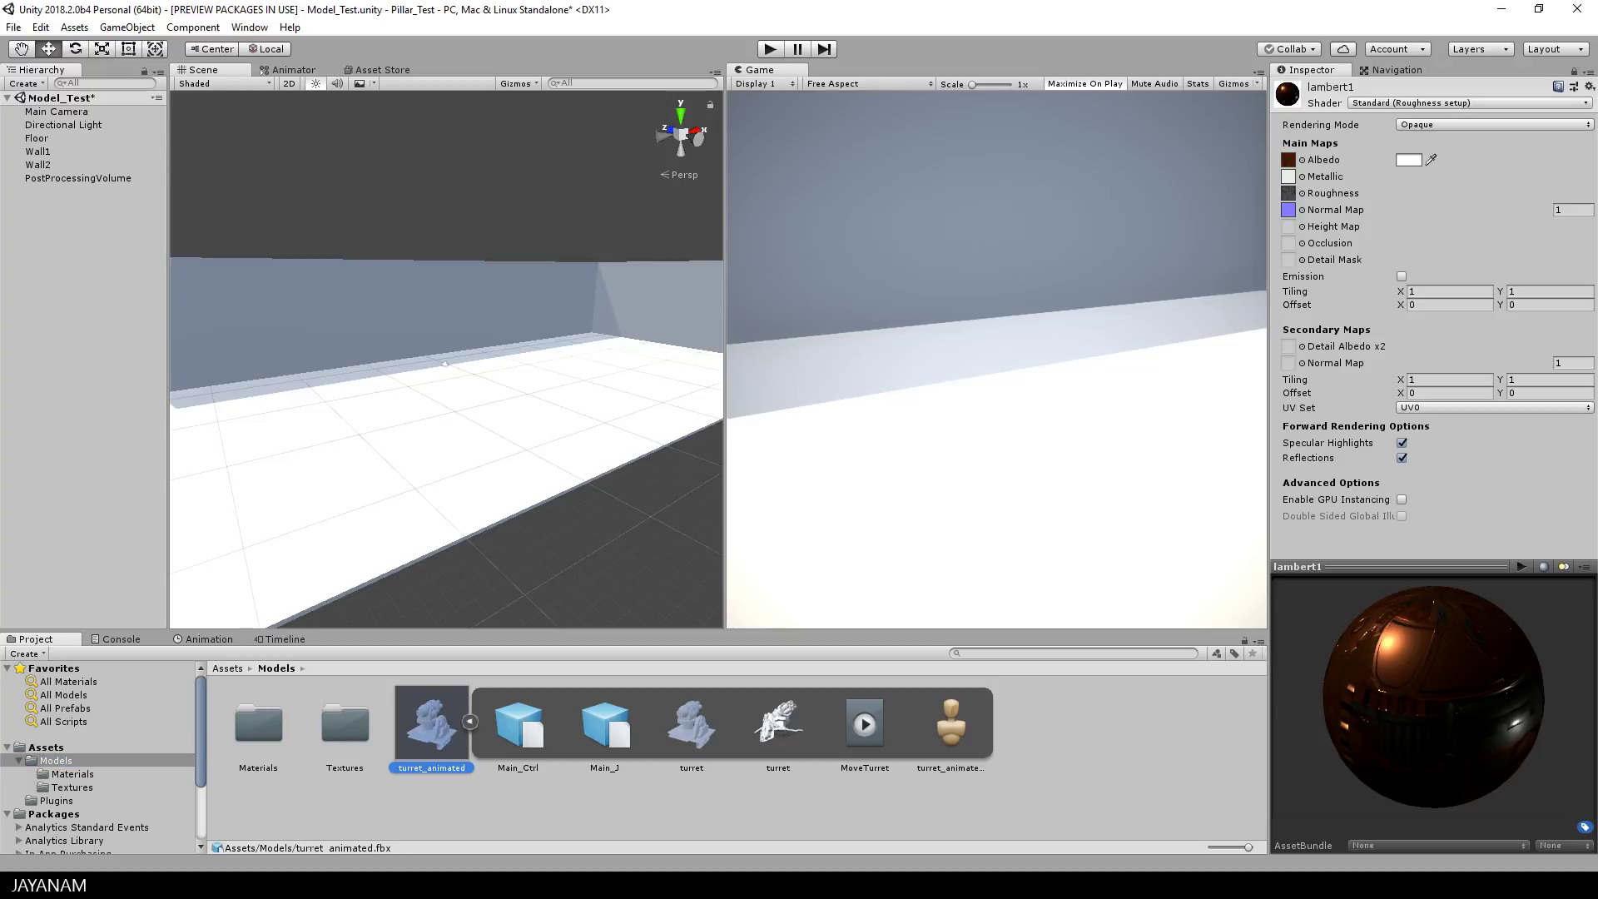
click(1573, 70)
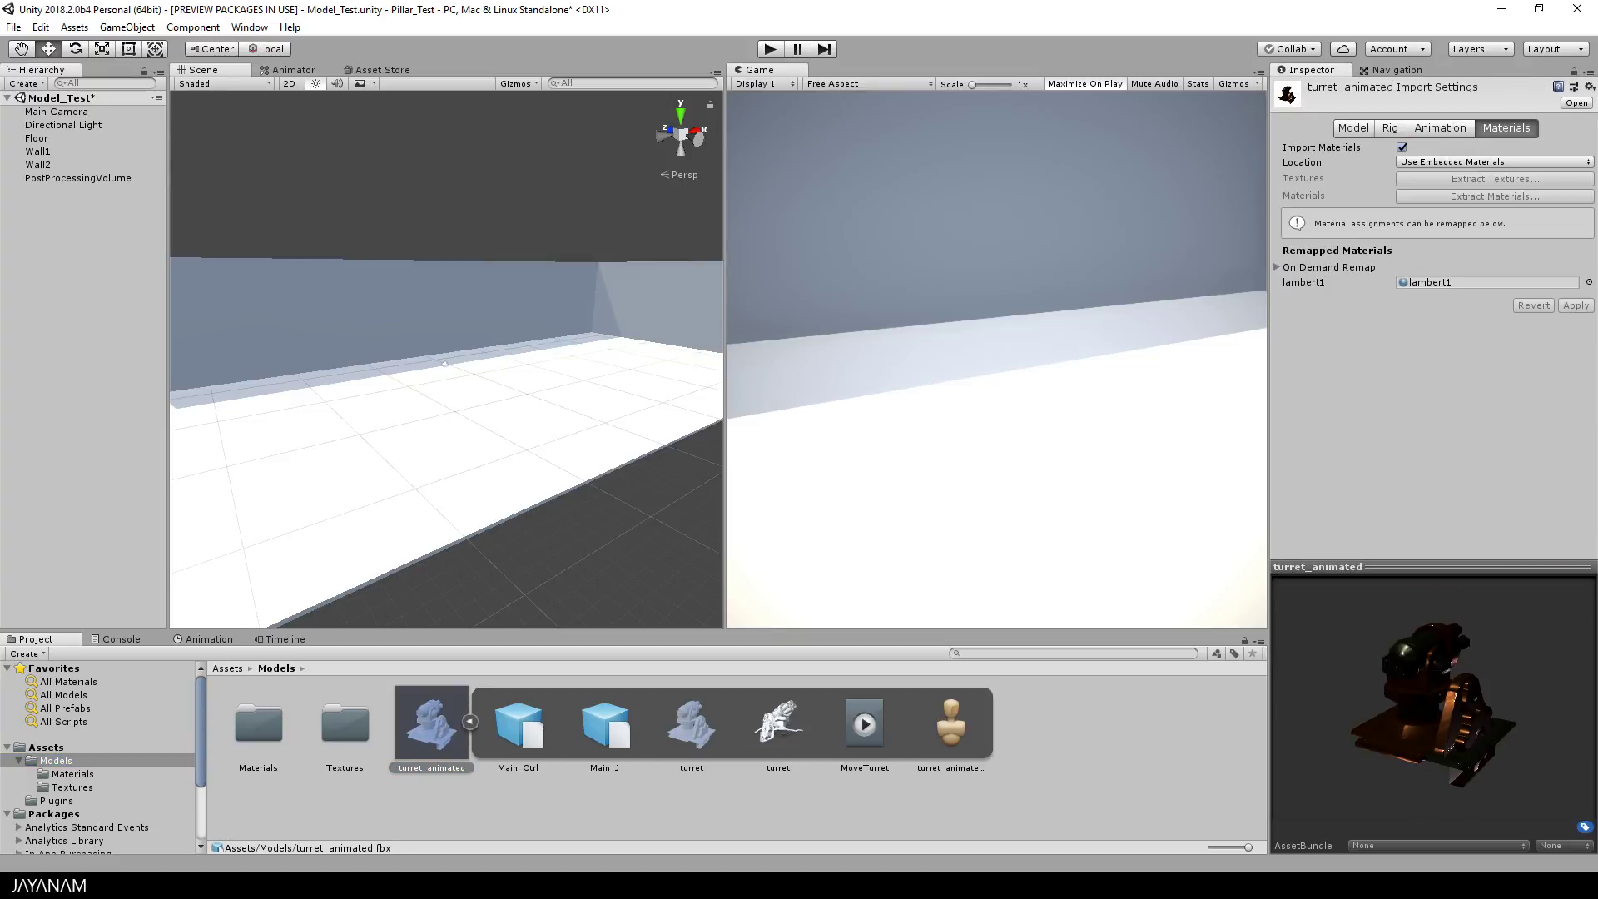
drag(1480, 741, 1342, 711)
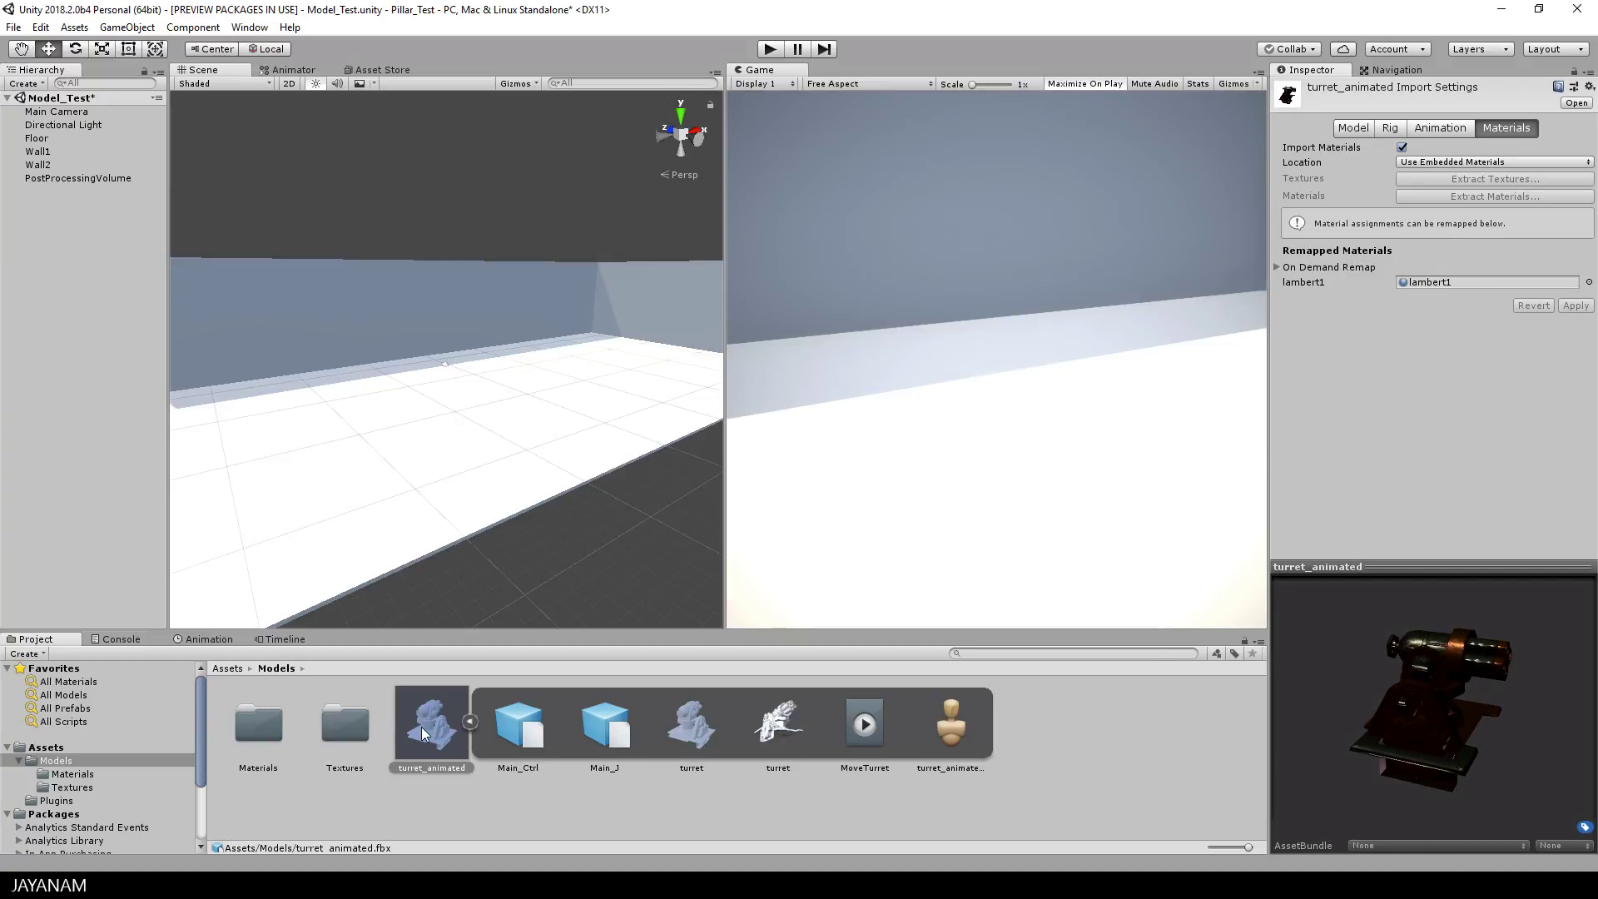
Place turret_animated in the scene, frame it, and drag the MoveTurret clip onto it.
drag(421, 726, 689, 377)
key(e)
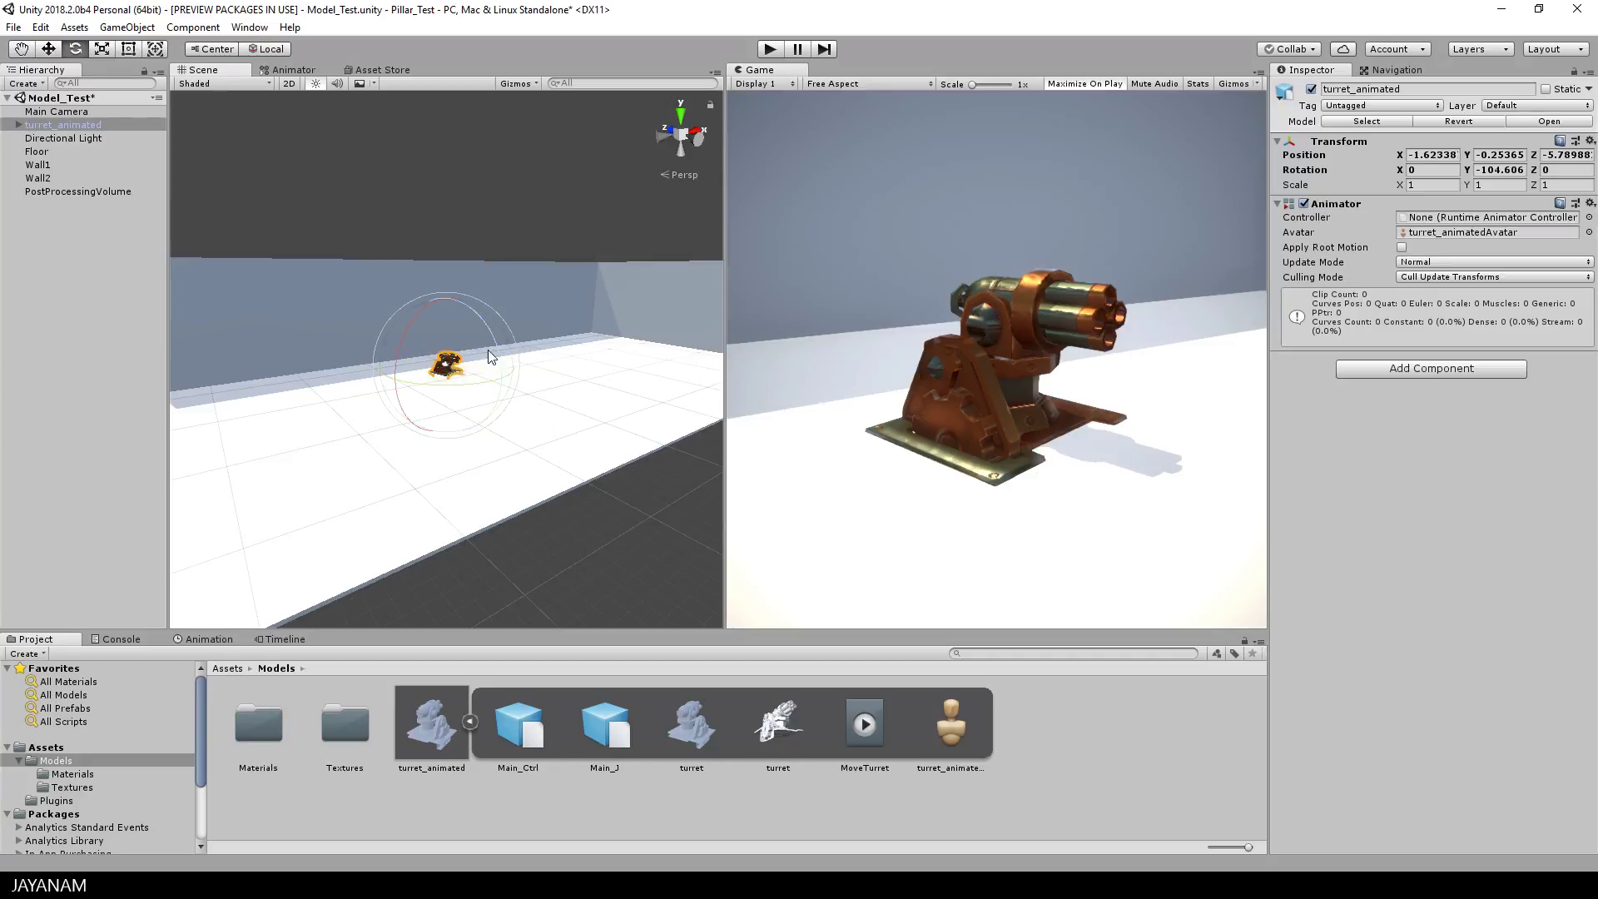
key(f)
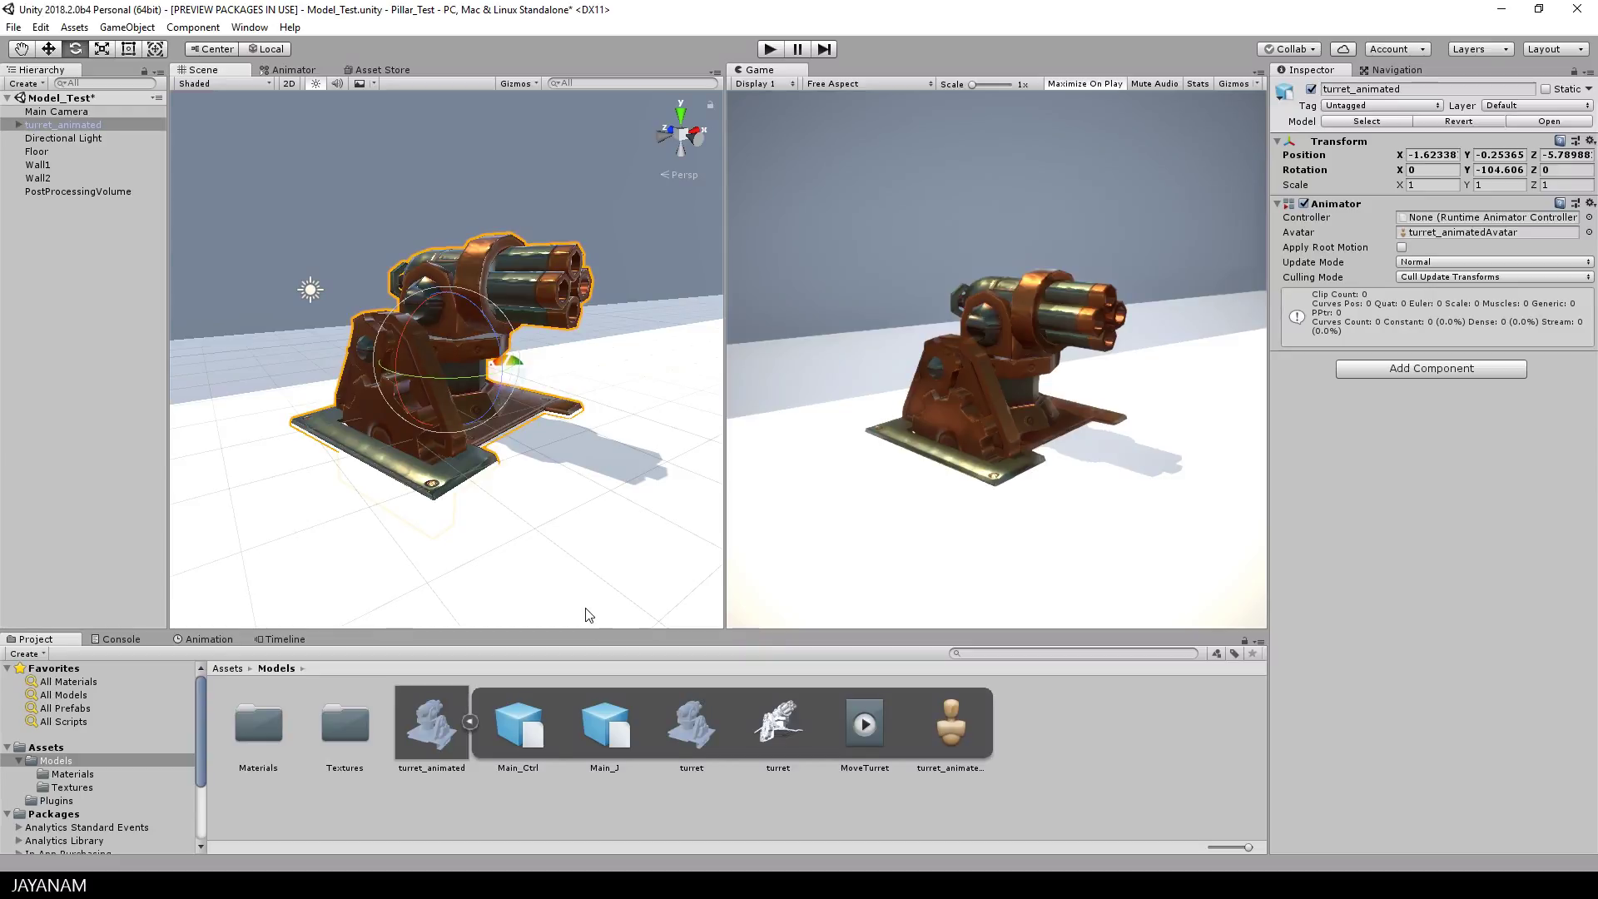
click(864, 726)
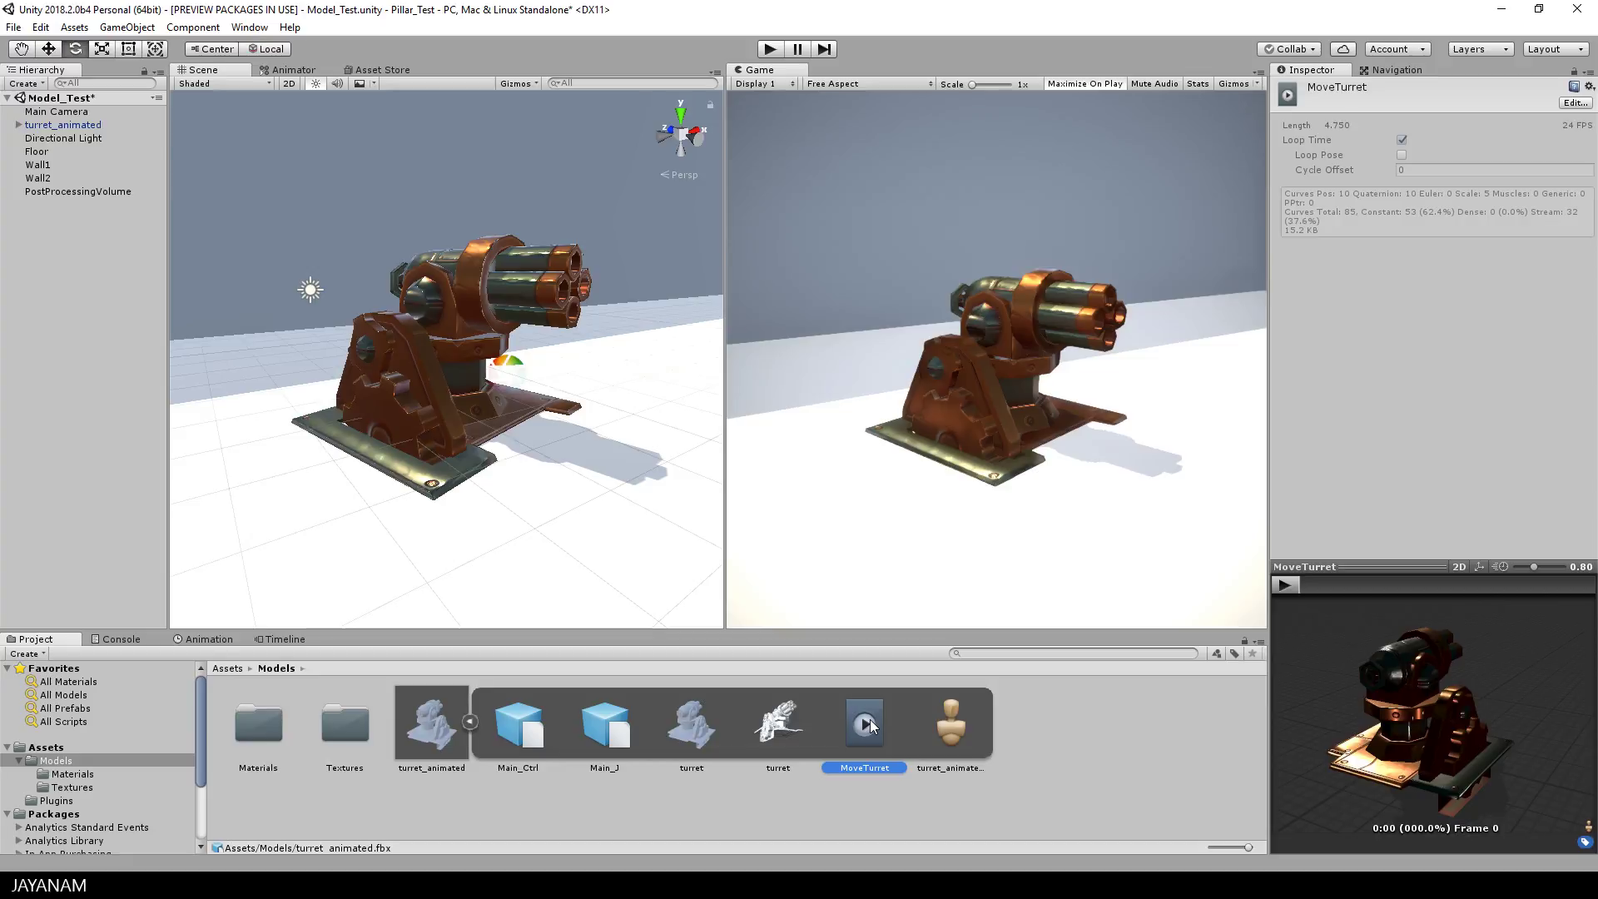
drag(866, 724, 442, 332)
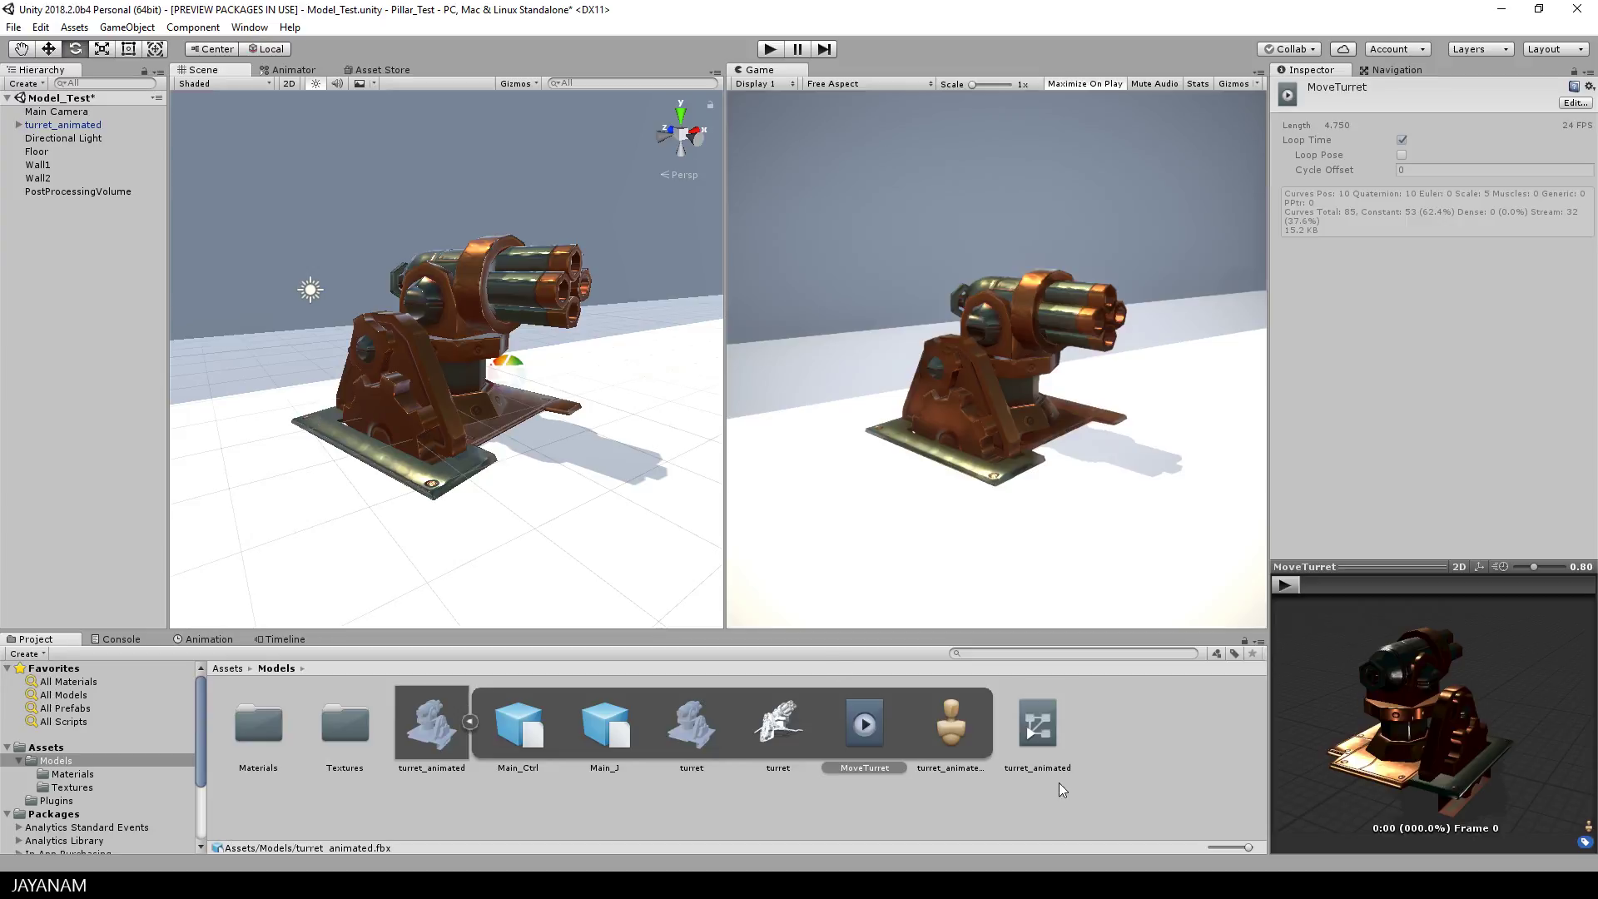
Open the turret_animated controller in the Animator and move MoveTurret beneath Entry.
click(1045, 729)
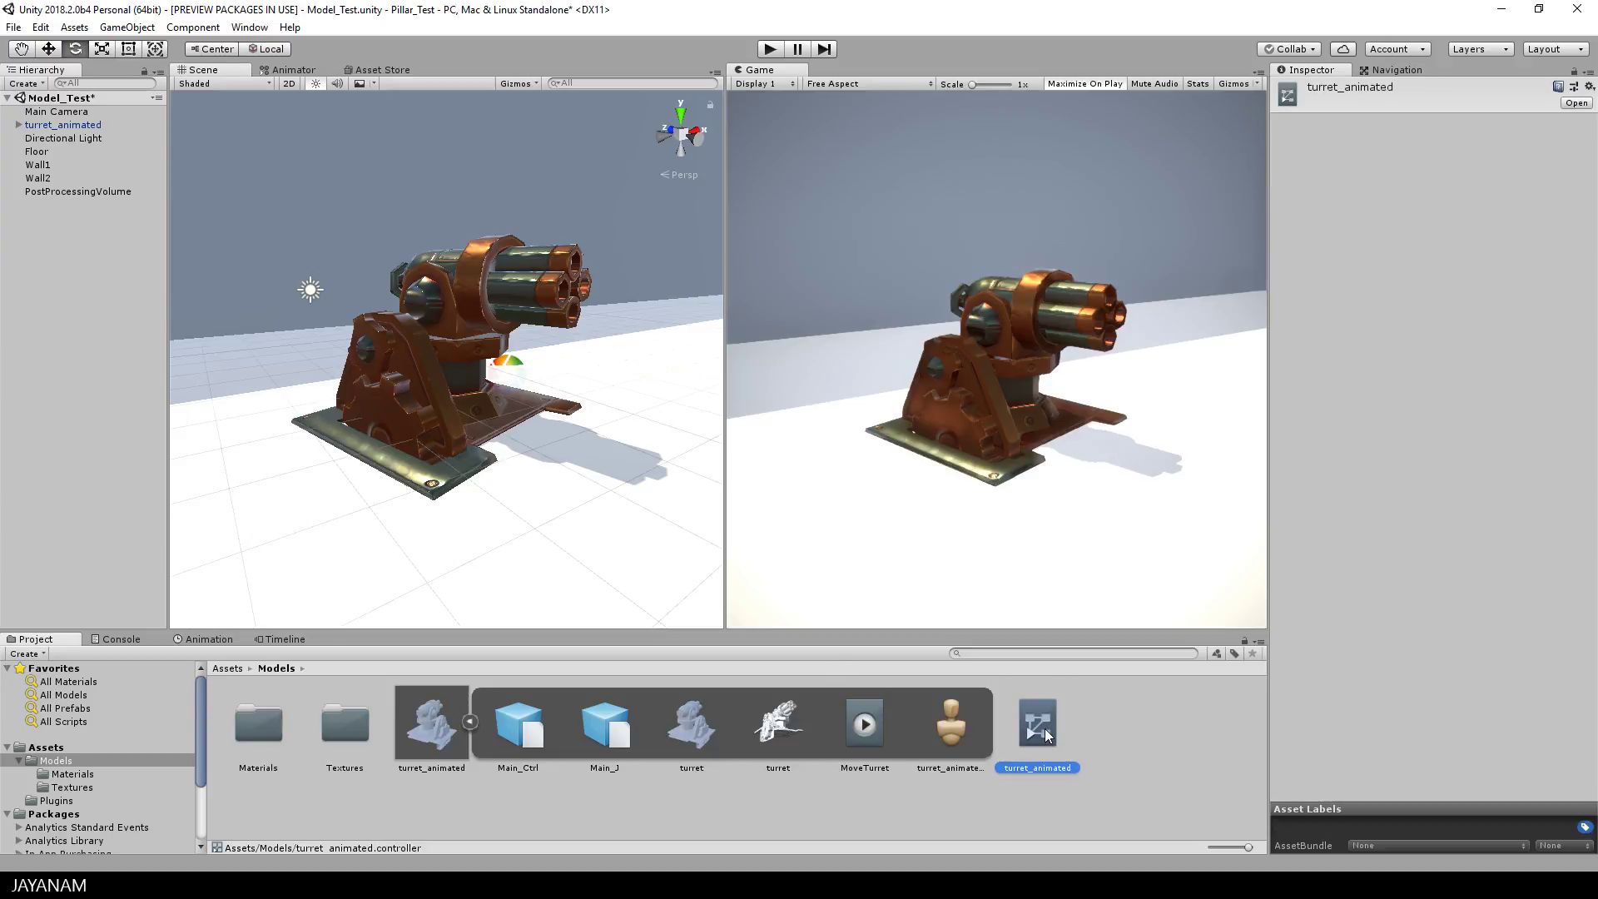
double_click(1045, 727)
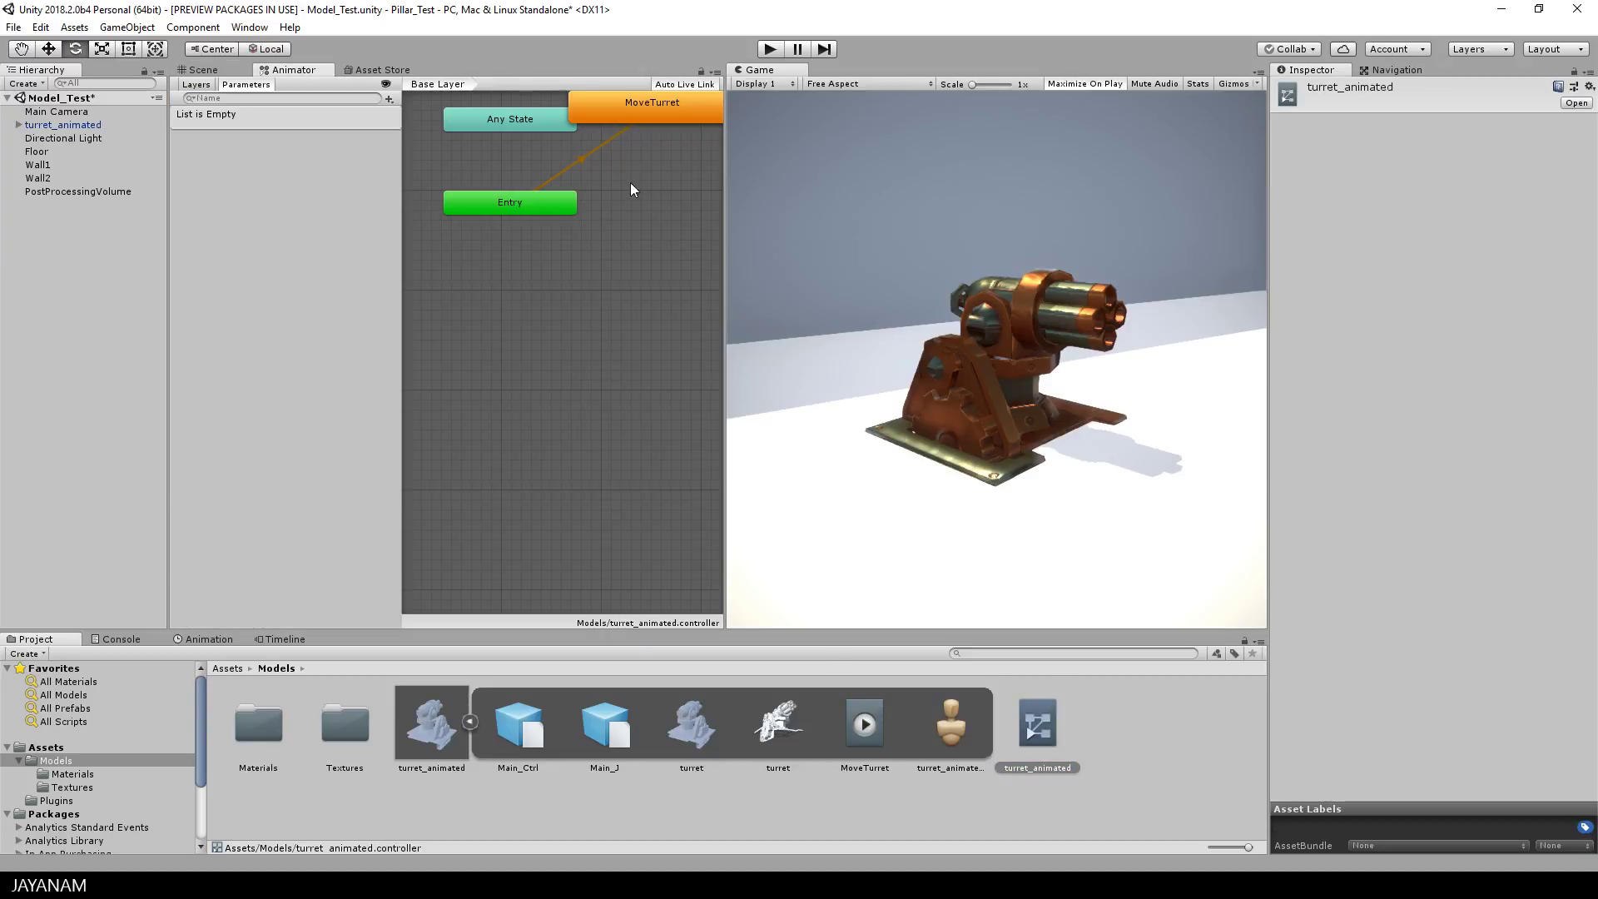
drag(655, 112, 517, 321)
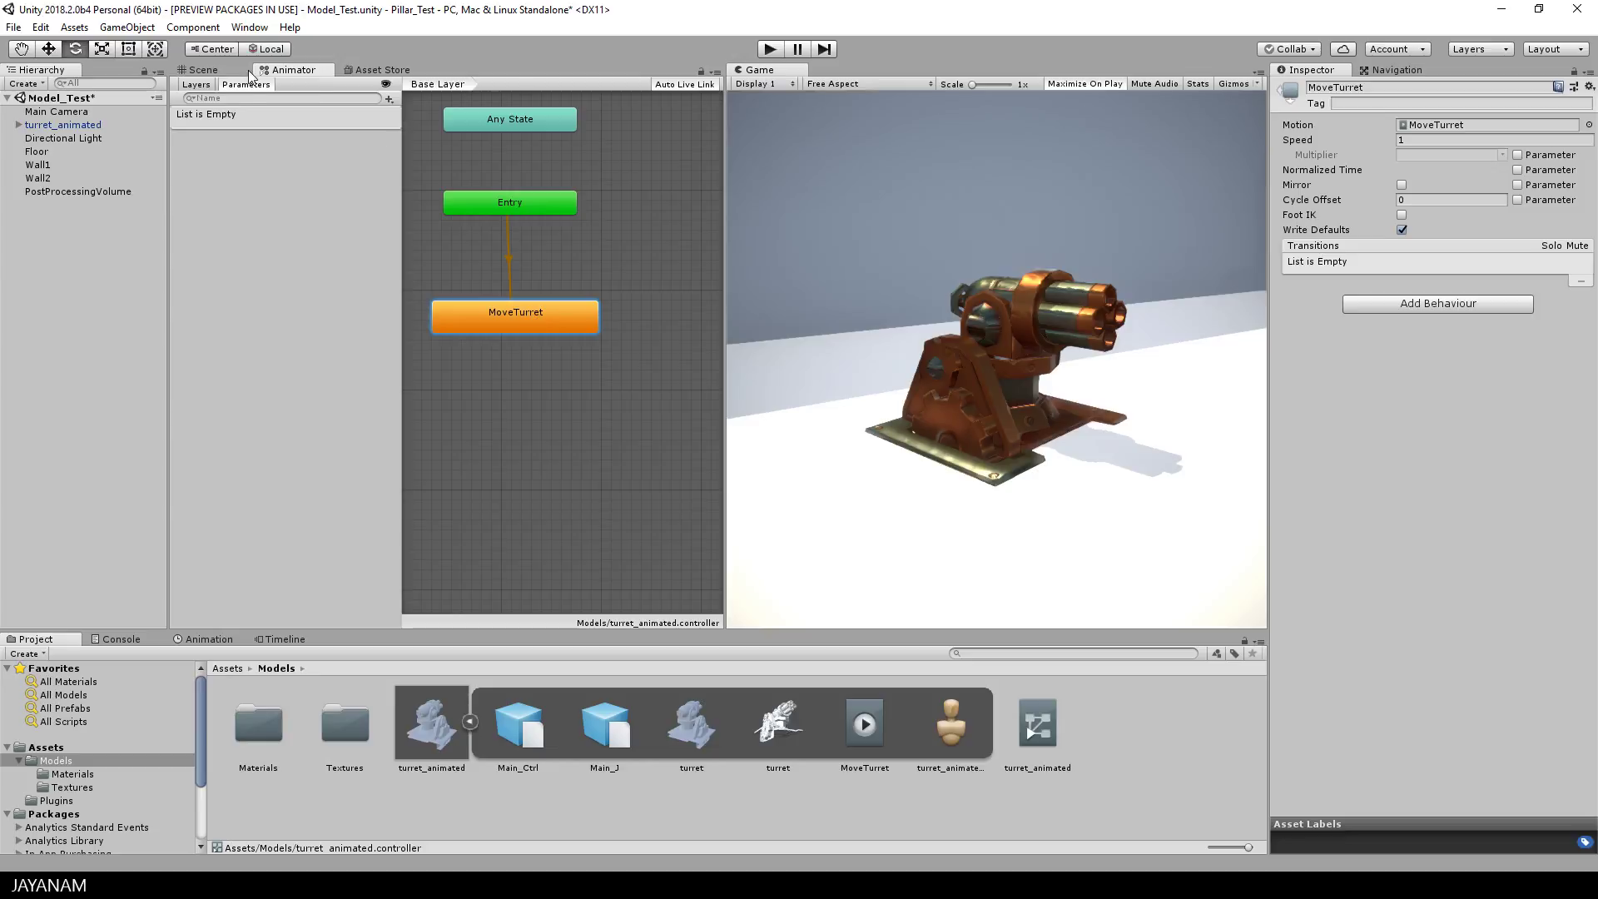
click(203, 70)
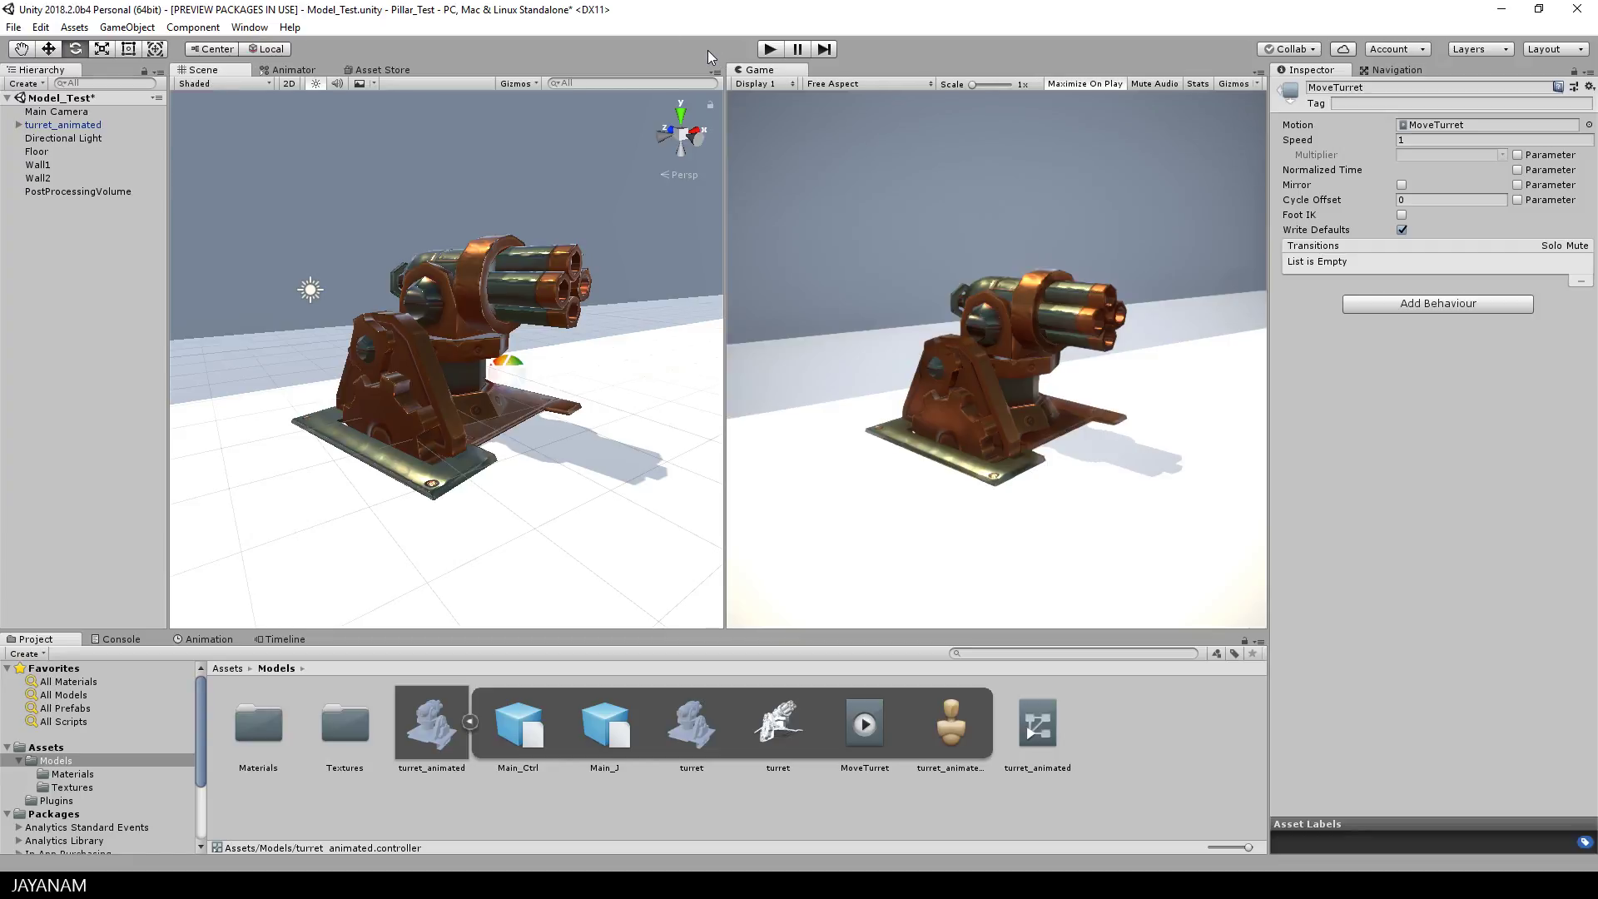
Run the Model_Test scene to watch the turret play its MoveTurret animation.
click(770, 50)
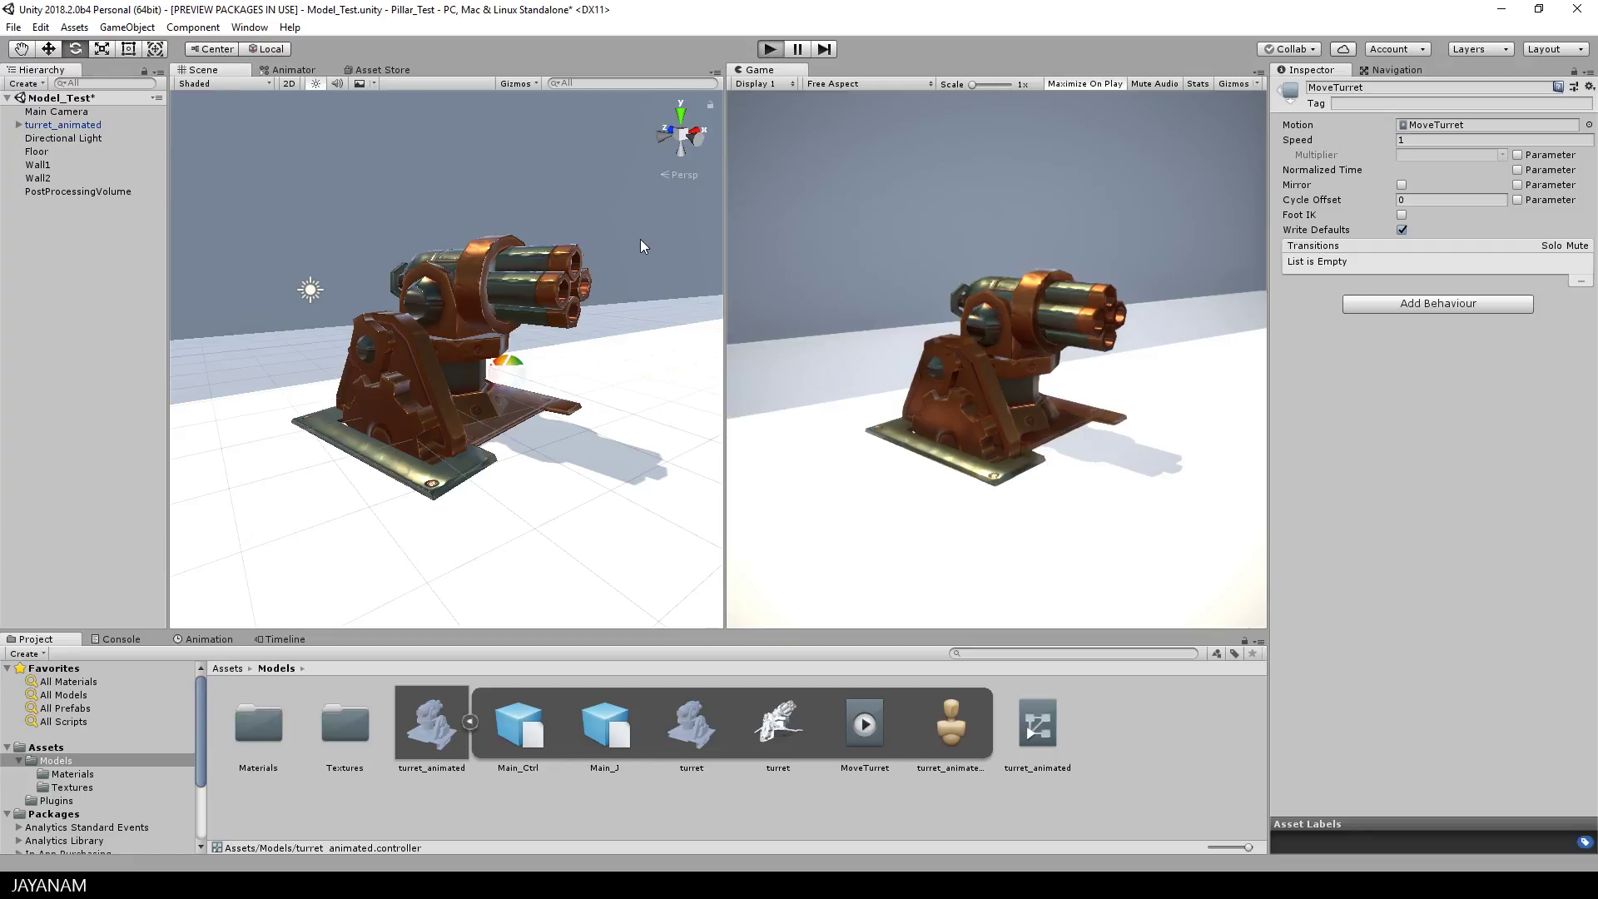